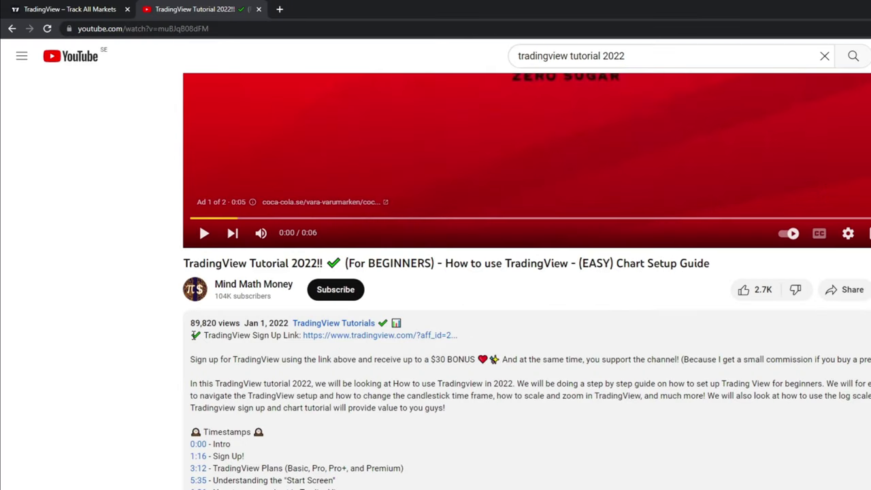
# Locate the TradingView sign-up link in the video description and in the pinned comment
pyautogui.moveTo(190, 334); pyautogui.dragTo(494, 342)
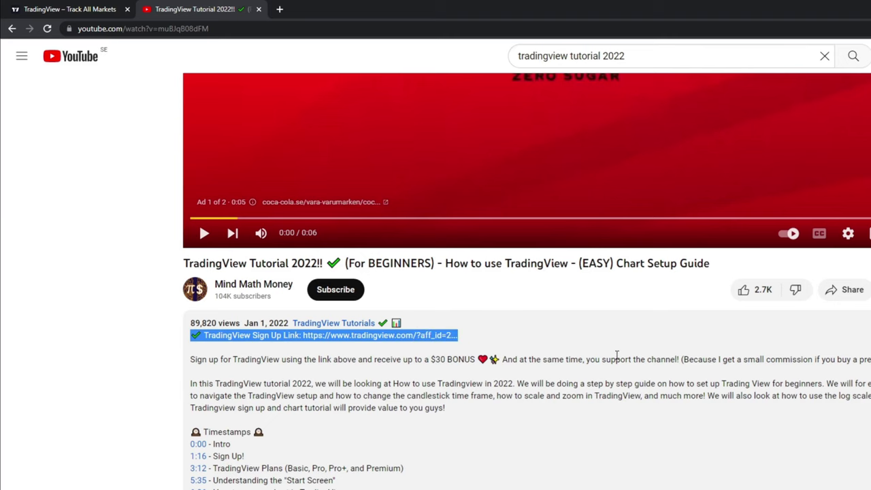
pyautogui.scroll(-15, 578, 374)
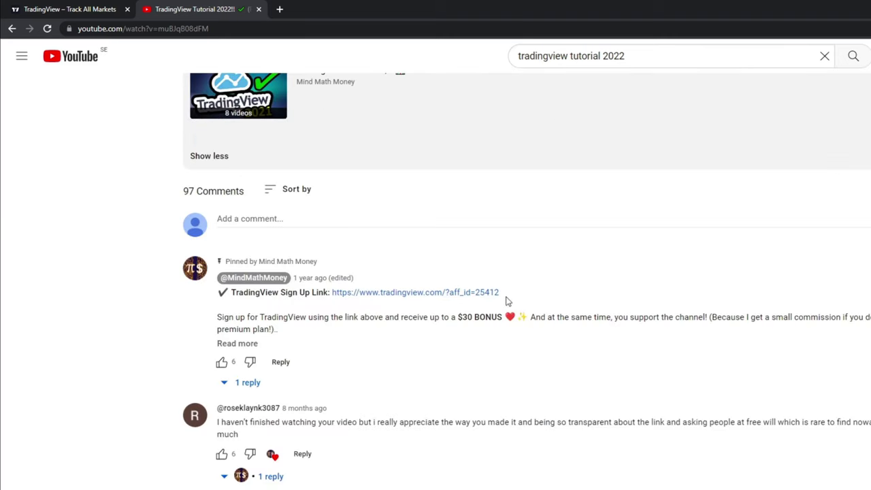
pyautogui.moveTo(508, 299); pyautogui.dragTo(220, 299)
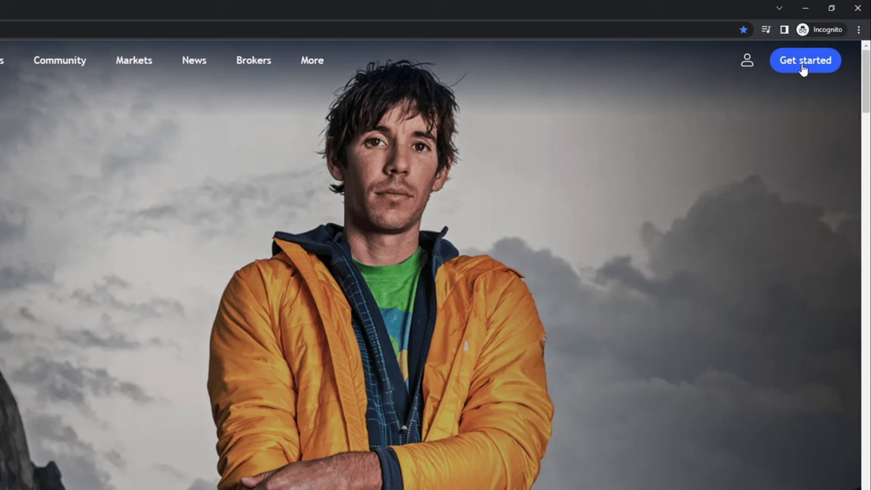
# Start the TradingView sign-up and compare the benefits of the Pro, Pro+ and Premium plans
pyautogui.click(802, 65)
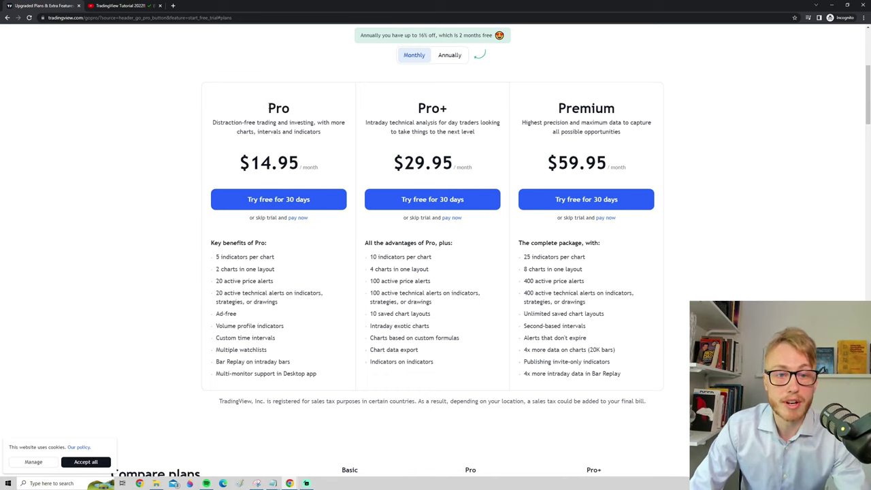
pyautogui.moveTo(268, 109); pyautogui.dragTo(291, 109)
pyautogui.moveTo(416, 108); pyautogui.dragTo(455, 112)
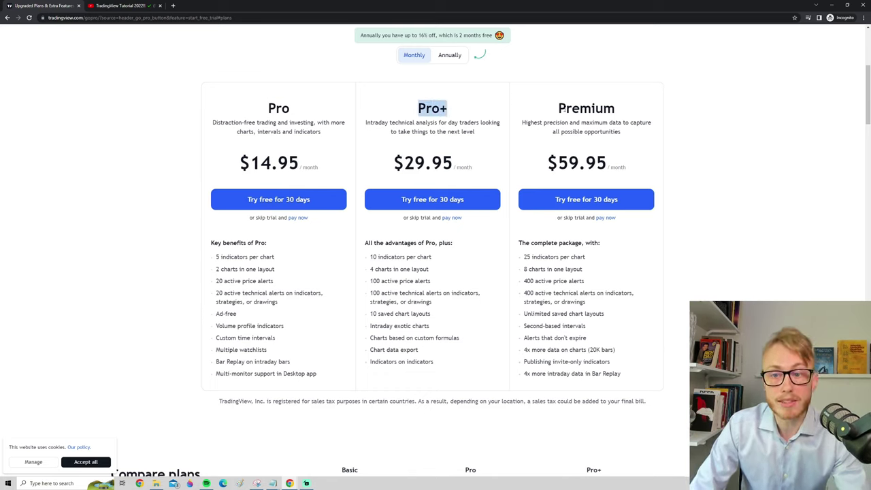
pyautogui.moveTo(555, 109); pyautogui.dragTo(621, 113)
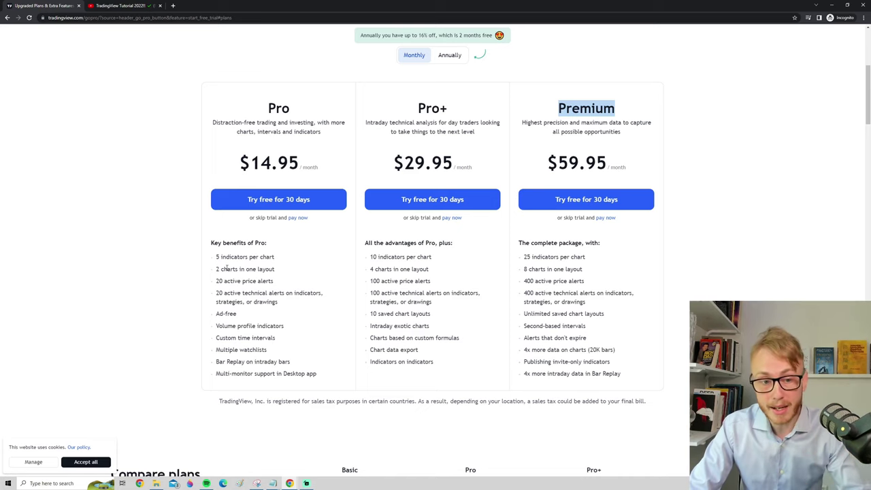
pyautogui.moveTo(215, 256); pyautogui.dragTo(282, 259)
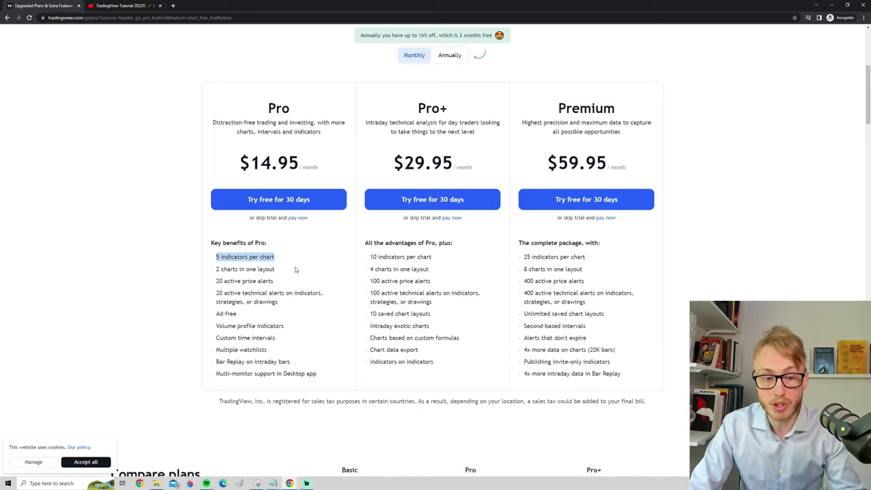
pyautogui.moveTo(216, 269); pyautogui.dragTo(274, 269)
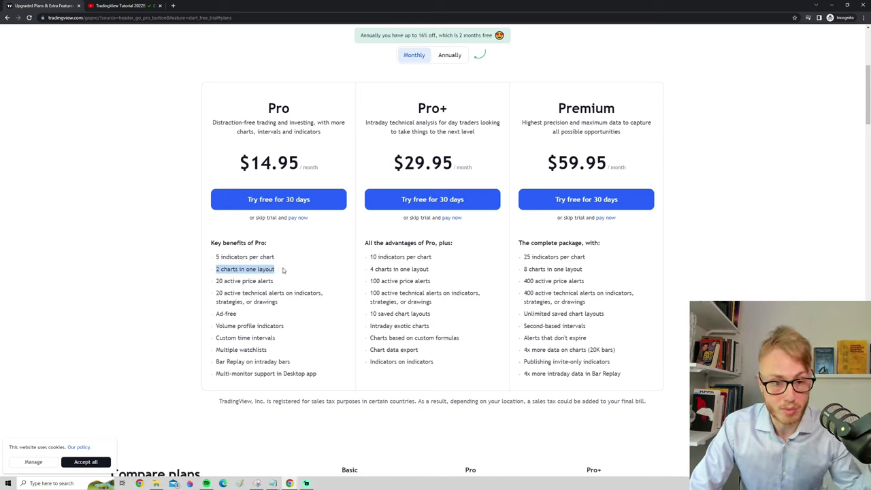
pyautogui.moveTo(219, 281); pyautogui.dragTo(291, 282)
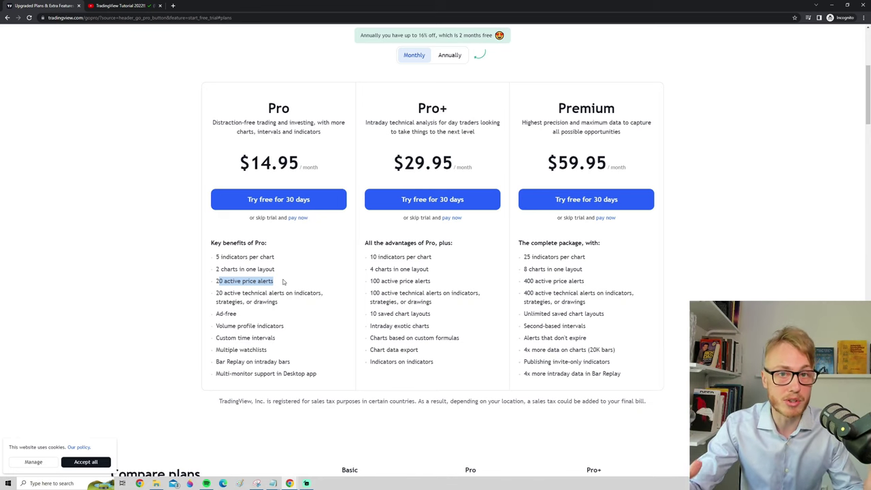
pyautogui.moveTo(211, 243); pyautogui.dragTo(627, 380)
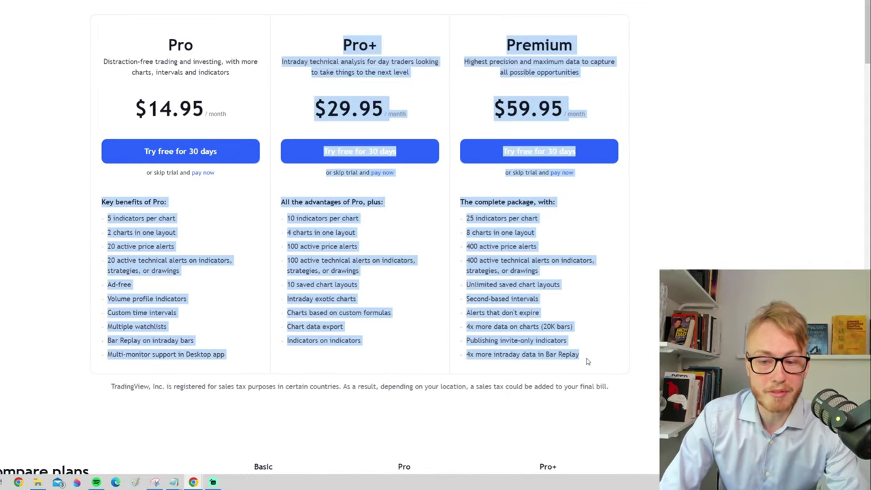
pyautogui.click(634, 352)
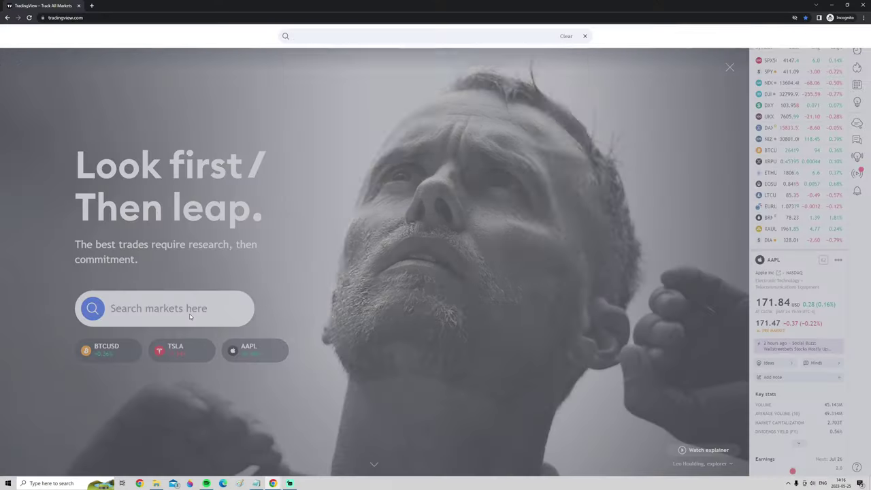
# Open the market symbol search and look up BITCOIN, followed by TESLA
pyautogui.click(213, 288)
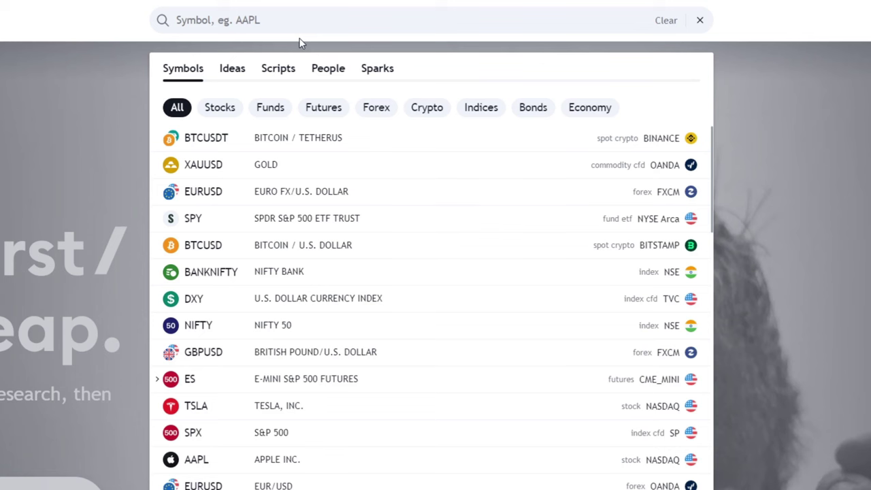
pyautogui.write('BITCOIN')
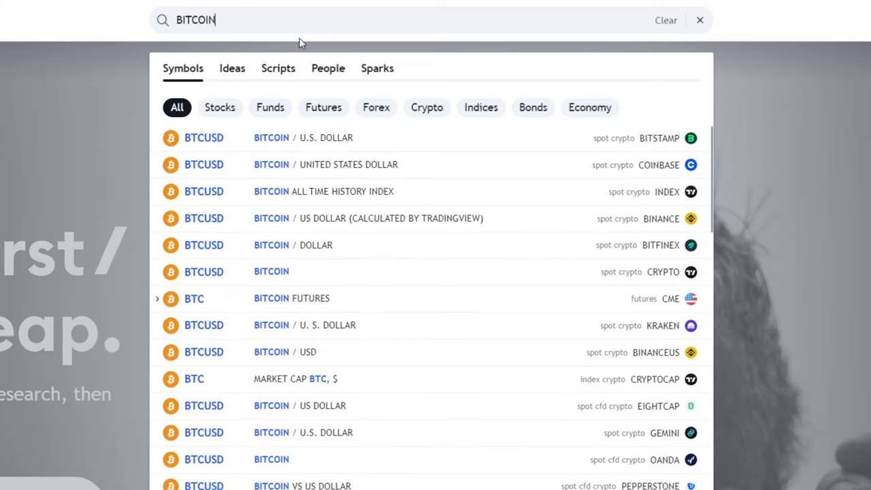
pyautogui.press('BackSpace')
pyautogui.press('BackSpace')
pyautogui.press('BackSpace')
pyautogui.press('BackSpace')
pyautogui.press('BackSpace')
pyautogui.press('BackSpace')
pyautogui.write('TESLA')
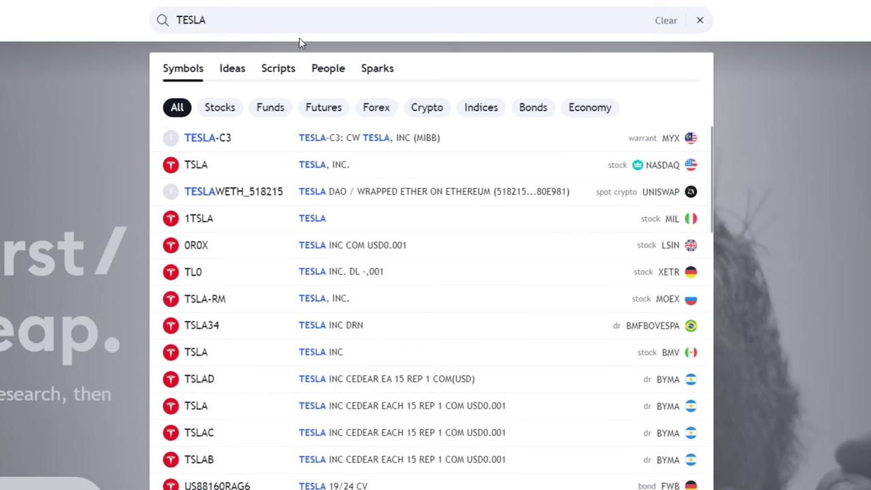
# Clear the TESLA query and search the symbols for BITCOIN again
pyautogui.press('BackSpace')
pyautogui.press('BackSpace')
pyautogui.press('BackSpace')
pyautogui.press('BackSpace')
pyautogui.press('BackSpace')
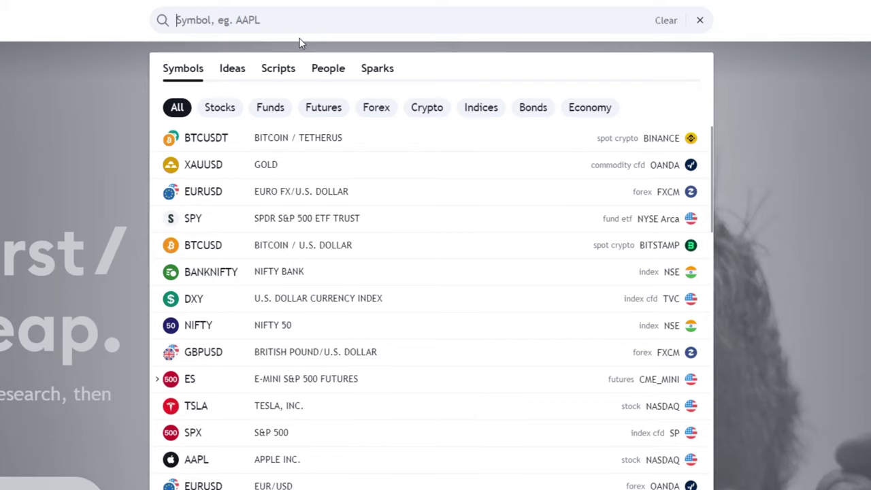
pyautogui.write('BITCOIN')
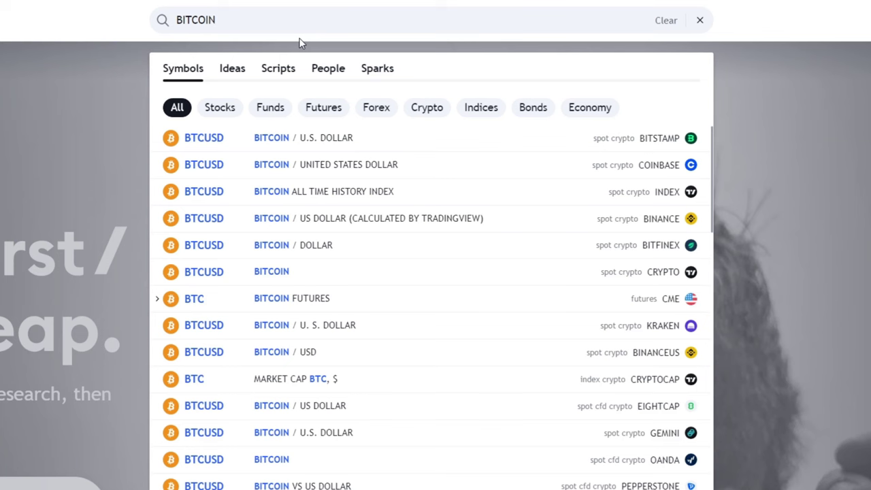
# Replace the BITCOIN query with the ticker abbreviation BTC
pyautogui.press('BackSpace')
pyautogui.press('BackSpace')
pyautogui.press('BackSpace')
pyautogui.press('BackSpace')
pyautogui.press('BackSpace')
pyautogui.press('BackSpace')
pyautogui.press('BackSpace')
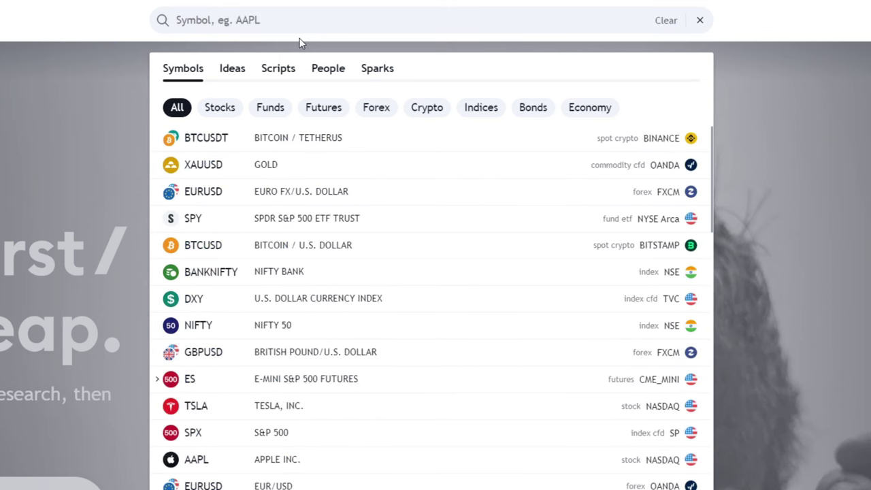
pyautogui.write('BTC')
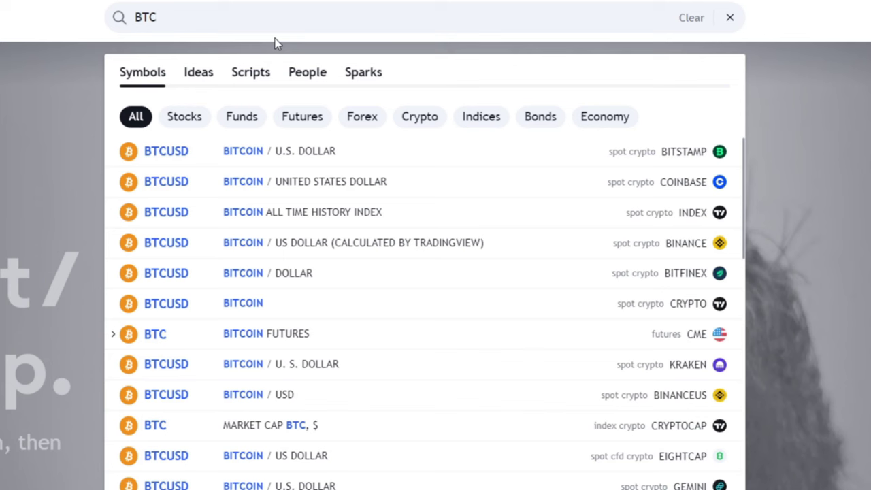
# Compare the symbol results for the full name BITCOIN with those for BTC by searching each in turn
pyautogui.press('BackSpace')
pyautogui.press('BackSpace')
pyautogui.write('ITCOIN')
pyautogui.press('BackSpace')
pyautogui.press('BackSpace')
pyautogui.press('BackSpace')
pyautogui.press('BackSpace')
pyautogui.press('BackSpace')
pyautogui.press('BackSpace')
pyautogui.write('T')
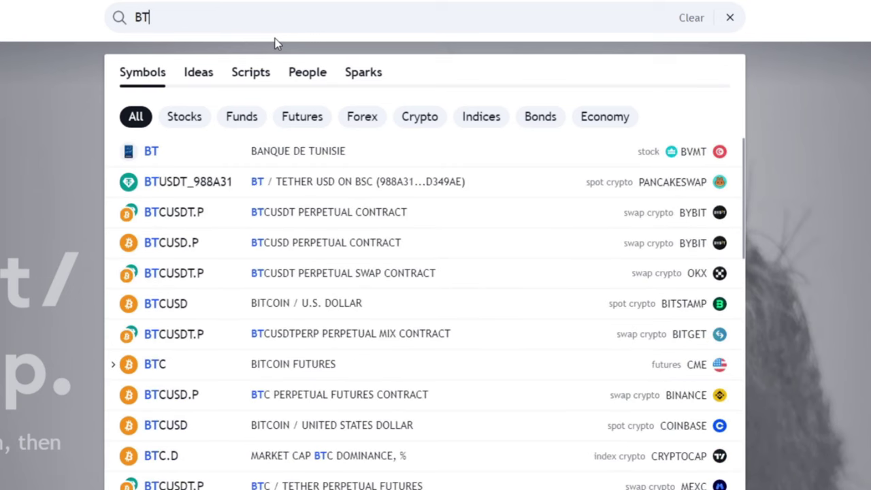
pyautogui.write('C')
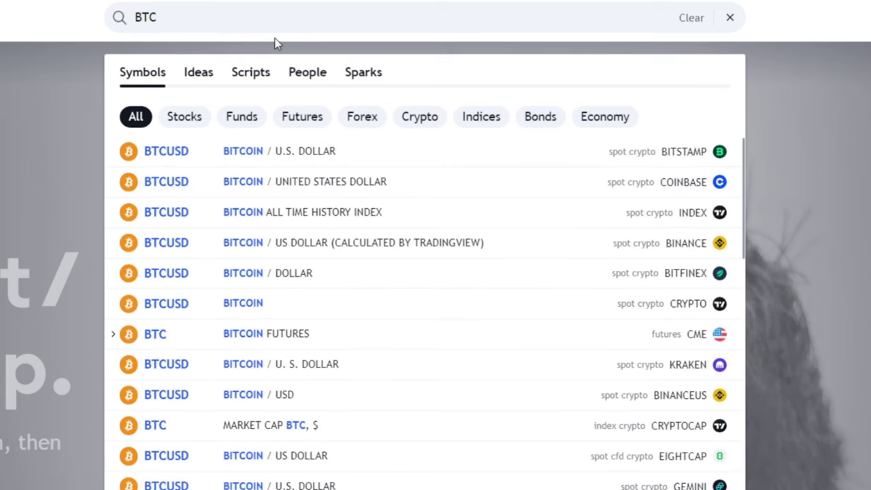
# Change the symbol query from BTC back to BITCOIN
pyautogui.press('BackSpace')
pyautogui.press('BackSpace')
pyautogui.write('ITCOIN')
# Search for BTC and launch the chart of the Coinbase BTCUSD symbol, Bitcoin / United States Dollar
pyautogui.hotkey('ctrl', 'a')
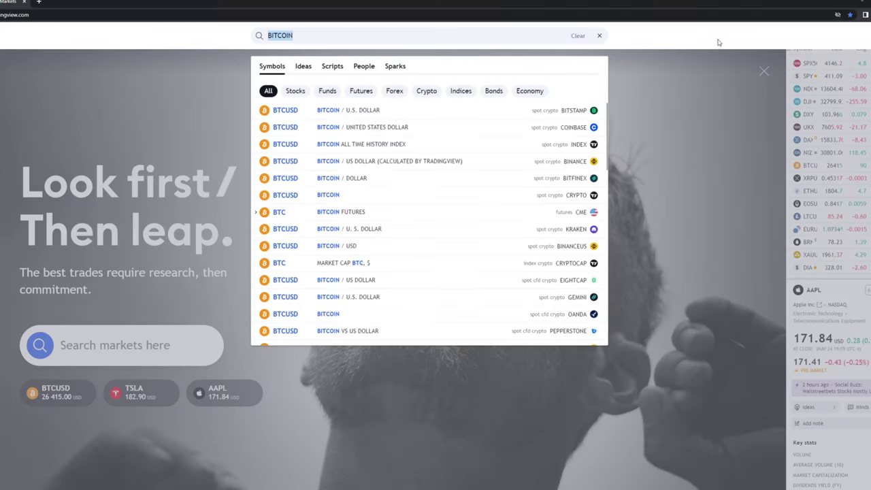
pyautogui.write('BTC')
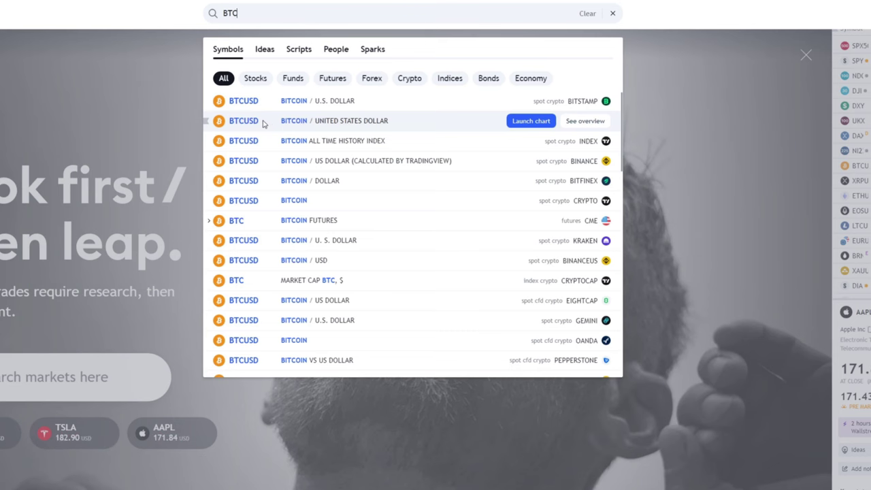
pyautogui.click(530, 121)
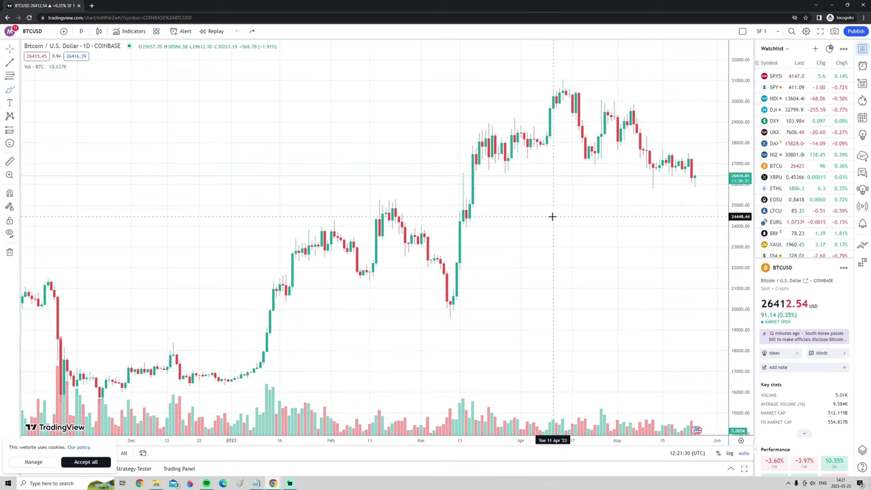
# Draw freehand brush strokes around the mid-March 2023 candles and undo them
pyautogui.moveTo(554, 67)
pyautogui.mouseDown()
pyautogui.moveTo(435, 91)
pyautogui.moveTo(224, 278)
pyautogui.moveTo(579, 278)
pyautogui.moveTo(632, 99)
pyautogui.moveTo(323, 183)
pyautogui.moveTo(422, 266)
pyautogui.mouseUp()
pyautogui.hotkey('ctrl', 'z')
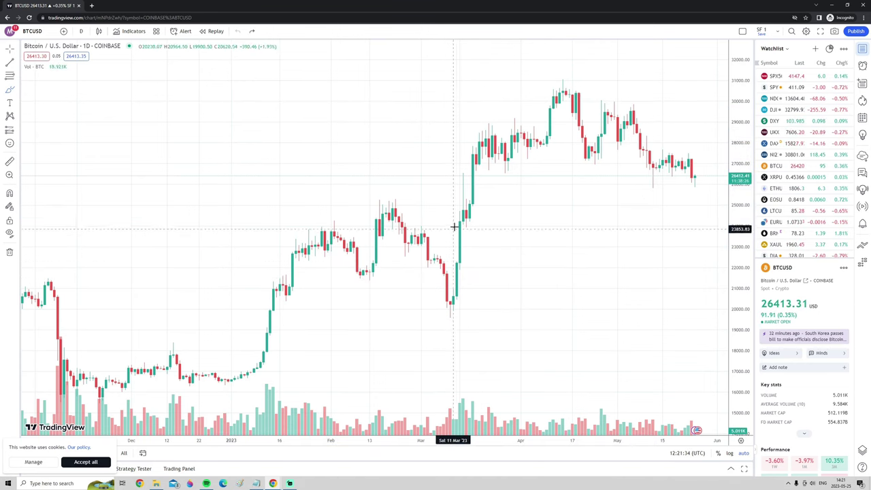
pyautogui.moveTo(462, 219)
pyautogui.mouseDown()
pyautogui.moveTo(453, 238)
pyautogui.moveTo(475, 265)
pyautogui.mouseUp()
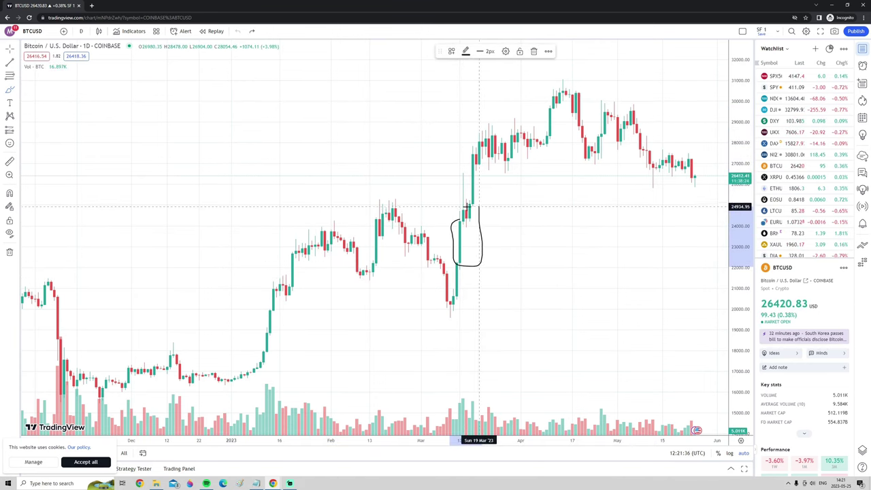
pyautogui.hotkey('ctrl', 'z')
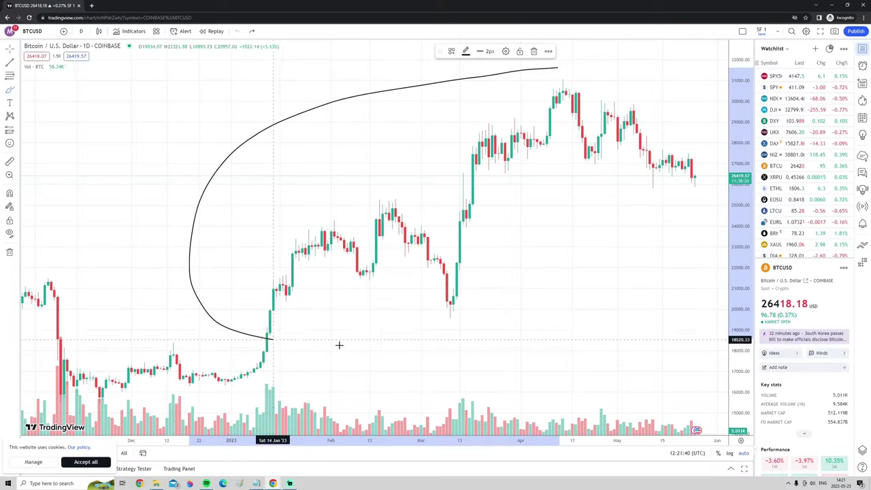
# Circle the January to May 2023 candles with freehand brush loops and undo the drawings
pyautogui.moveTo(340, 346)
pyautogui.mouseDown()
pyautogui.moveTo(642, 179)
pyautogui.moveTo(443, 107)
pyautogui.moveTo(229, 249)
pyautogui.moveTo(340, 314)
pyautogui.mouseUp()
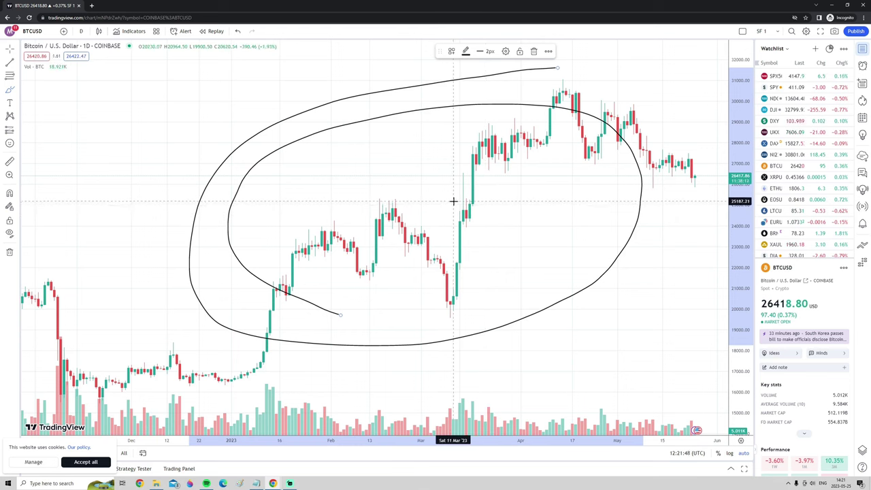
pyautogui.hotkey('ctrl', 'z')
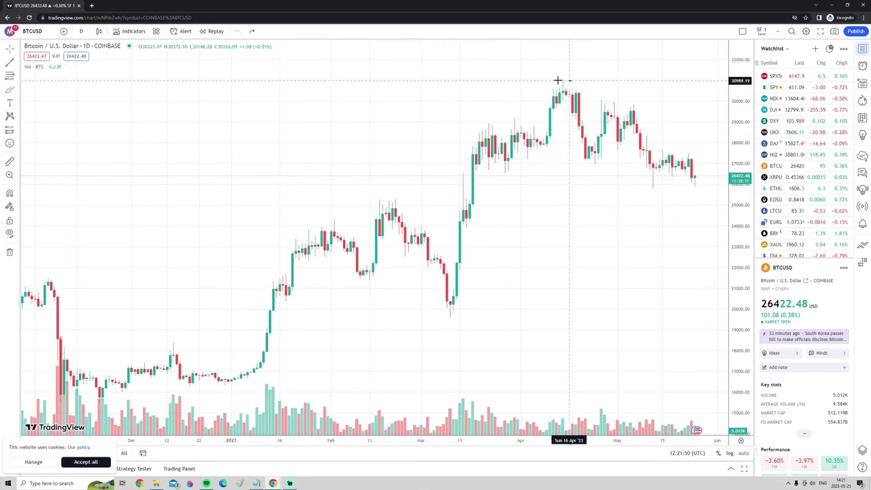
pyautogui.moveTo(557, 80)
pyautogui.mouseDown()
pyautogui.moveTo(212, 251)
pyautogui.moveTo(557, 318)
pyautogui.moveTo(576, 87)
pyautogui.moveTo(320, 140)
pyautogui.moveTo(336, 325)
pyautogui.moveTo(587, 253)
pyautogui.mouseUp()
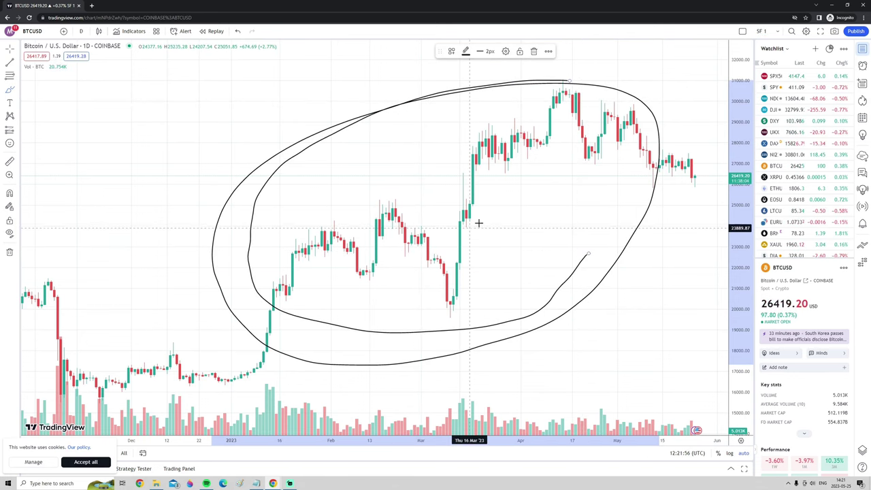
pyautogui.hotkey('ctrl', 'z')
pyautogui.hotkey('ctrl', 'z')
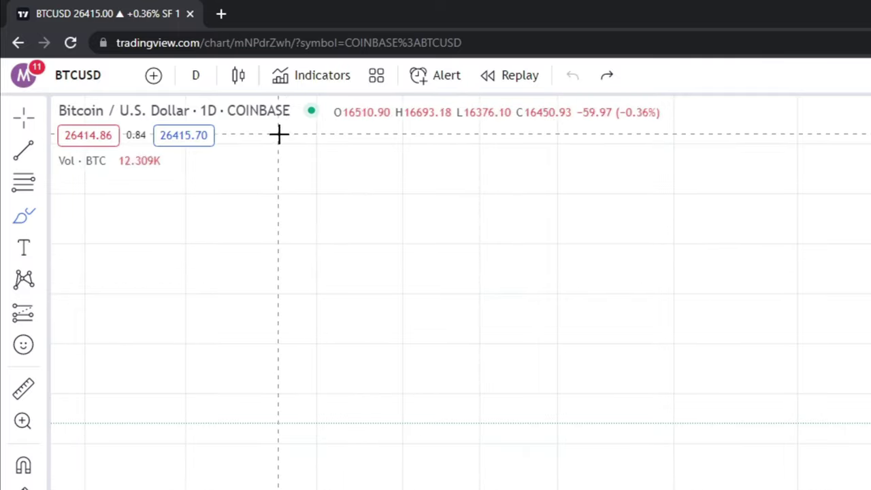
# Change the BTCUSD chart type from candles to Line
pyautogui.click(242, 78)
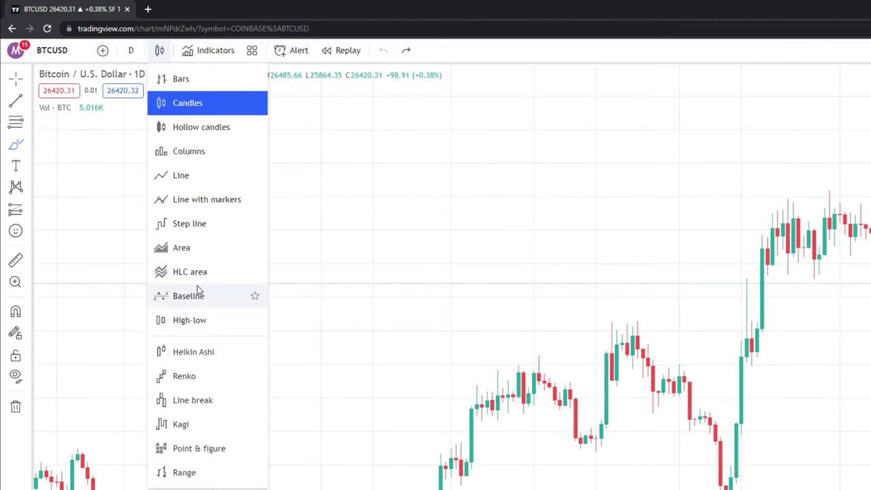
pyautogui.click(209, 180)
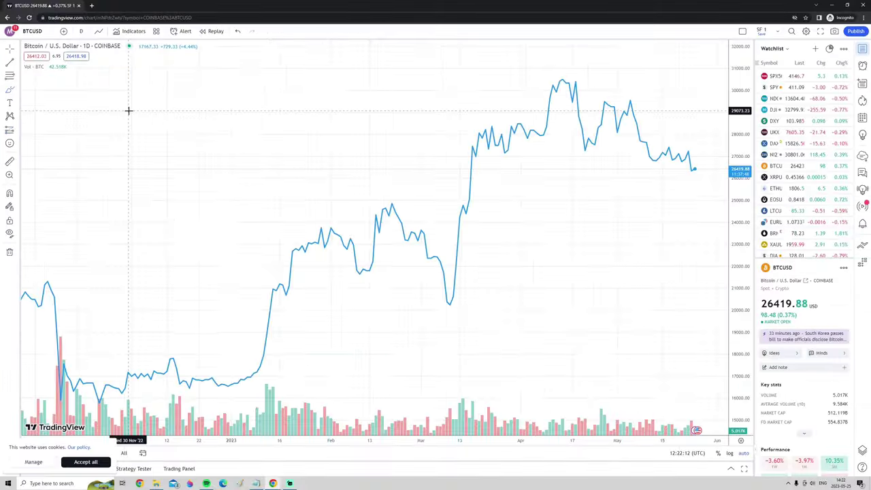
# Circle the January to May 2023 section of the line chart with the brush and undo the strokes
pyautogui.moveTo(471, 86)
pyautogui.mouseDown()
pyautogui.moveTo(259, 197)
pyautogui.moveTo(543, 308)
pyautogui.mouseUp()
pyautogui.moveTo(610, 240)
pyautogui.mouseDown()
pyautogui.moveTo(321, 152)
pyautogui.moveTo(366, 315)
pyautogui.moveTo(619, 197)
pyautogui.moveTo(469, 100)
pyautogui.moveTo(374, 287)
pyautogui.moveTo(482, 263)
pyautogui.mouseUp()
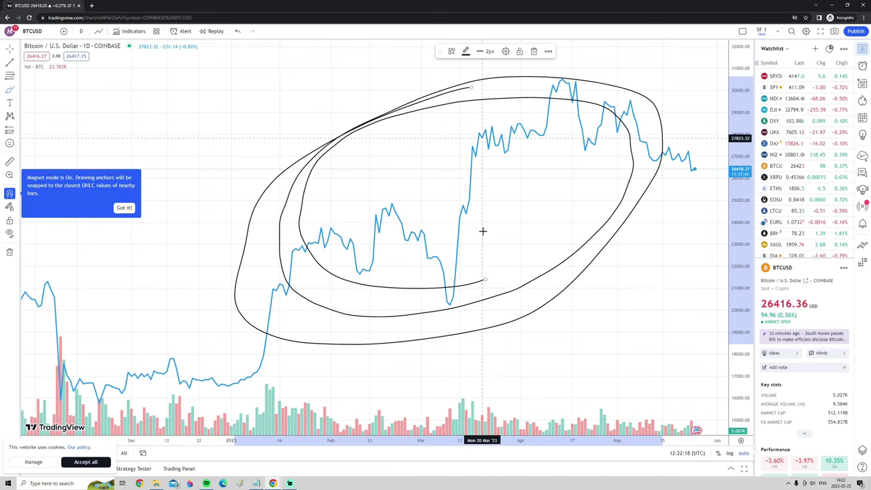
pyautogui.hotkey('ctrl', 'z')
pyautogui.hotkey('ctrl', 'z')
pyautogui.hotkey('ctrl', 'z')
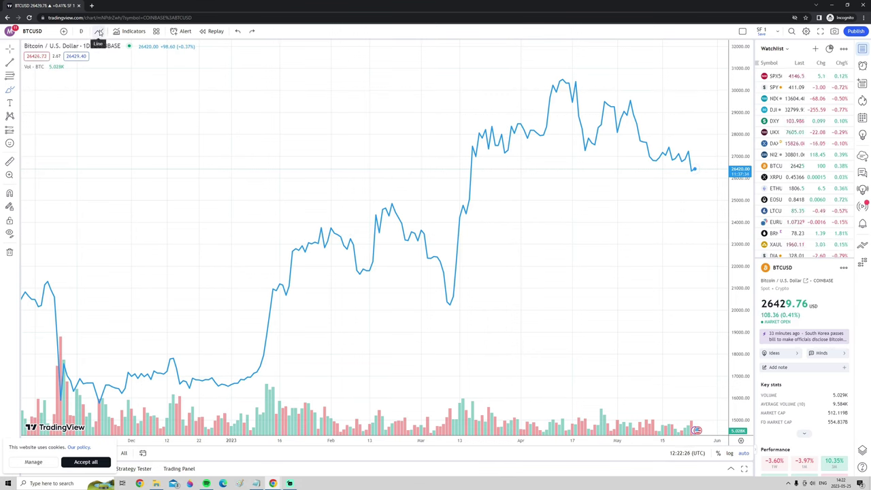
# Switch the BTCUSD chart type from Line to Candles, and from Candles to Bars
pyautogui.click(99, 33)
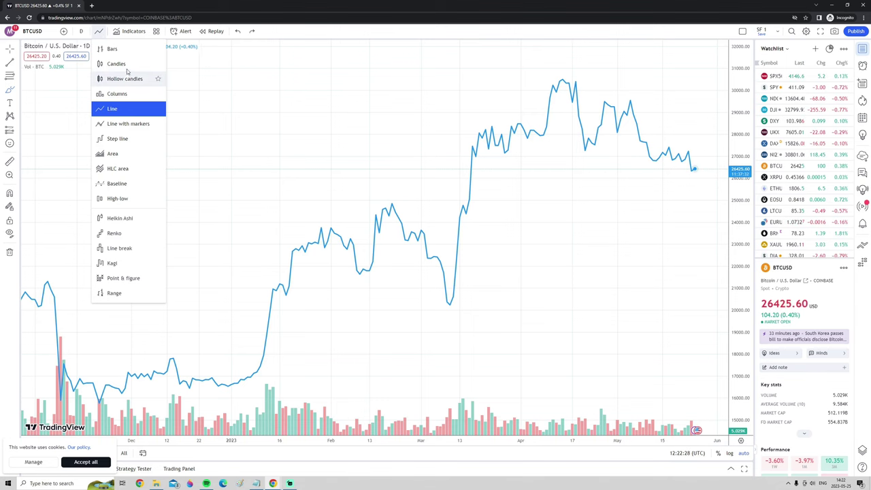
pyautogui.click(117, 64)
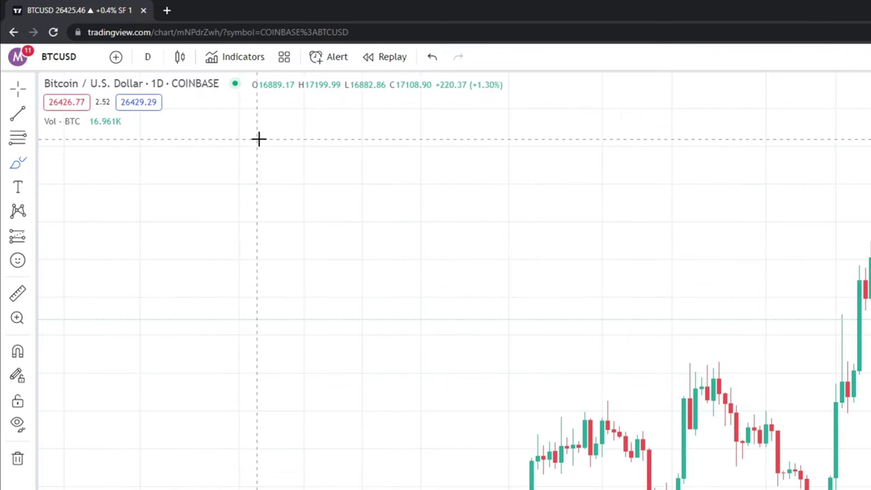
pyautogui.click(179, 58)
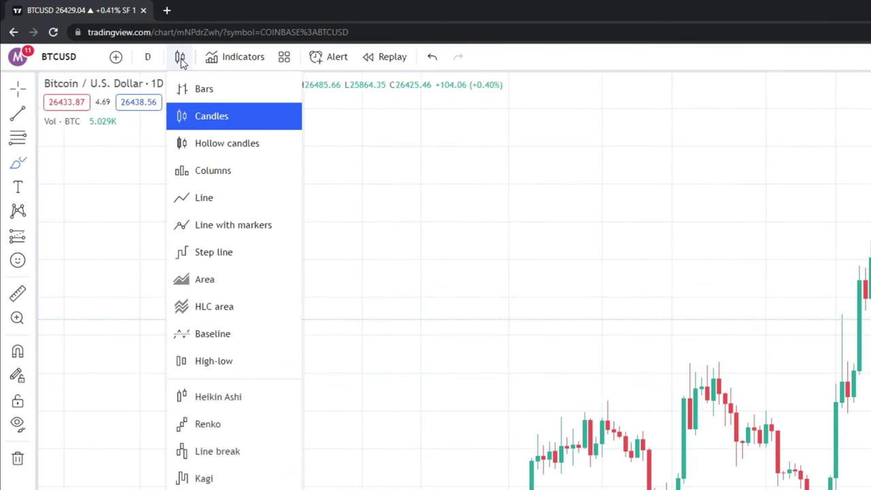
pyautogui.click(204, 89)
pyautogui.scroll(3, 349, 172)
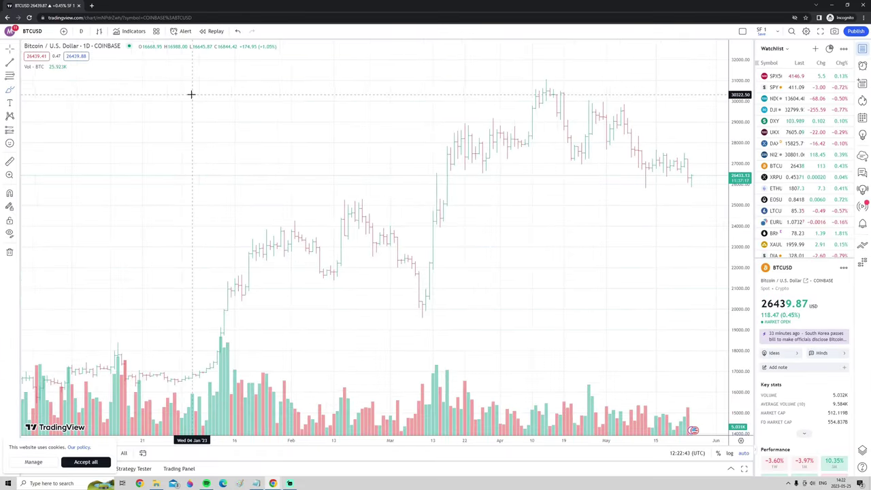
# Circle the January to May 2023 section of the bar chart with freehand brush loops and undo the drawings
pyautogui.click(10, 90)
pyautogui.click(224, 108)
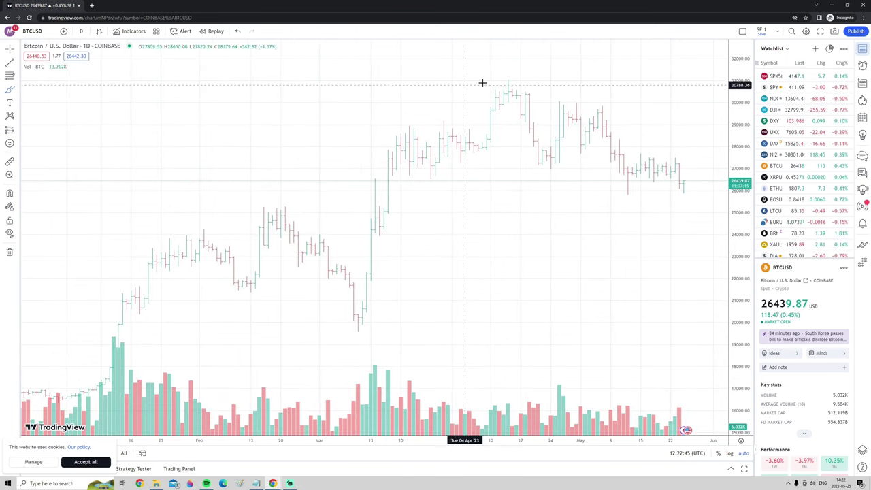
pyautogui.click(484, 81)
pyautogui.moveTo(188, 143)
pyautogui.mouseDown()
pyautogui.moveTo(568, 315)
pyautogui.moveTo(331, 116)
pyautogui.moveTo(610, 264)
pyautogui.moveTo(615, 259)
pyautogui.mouseUp()
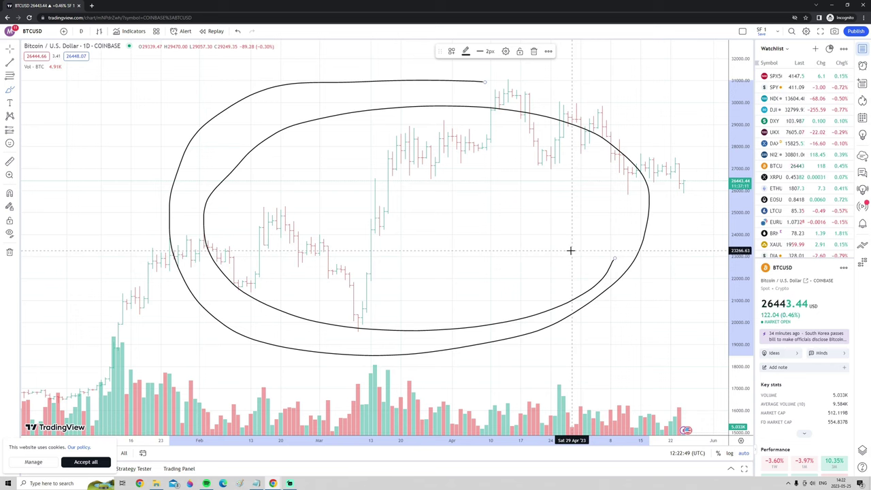
pyautogui.hotkey('ctrl', 'z')
pyautogui.moveTo(632, 98)
pyautogui.mouseDown()
pyautogui.moveTo(535, 79)
pyautogui.moveTo(309, 320)
pyautogui.moveTo(639, 112)
pyautogui.moveTo(682, 216)
pyautogui.moveTo(603, 139)
pyautogui.mouseUp()
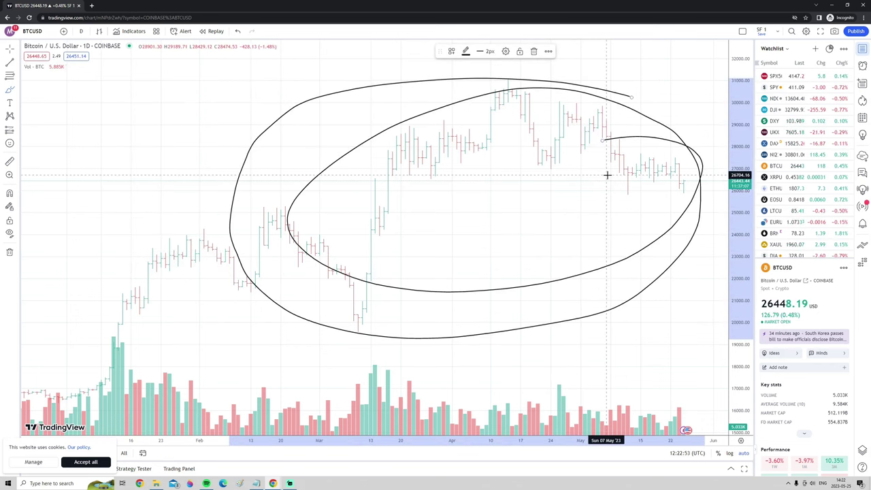
pyautogui.hotkey('ctrl', 'z')
pyautogui.hotkey('ctrl', 'z')
pyautogui.moveTo(534, 55)
pyautogui.mouseDown()
pyautogui.moveTo(452, 58)
pyautogui.moveTo(668, 129)
pyautogui.moveTo(546, 248)
pyautogui.mouseUp()
pyautogui.hotkey('ctrl', 'z')
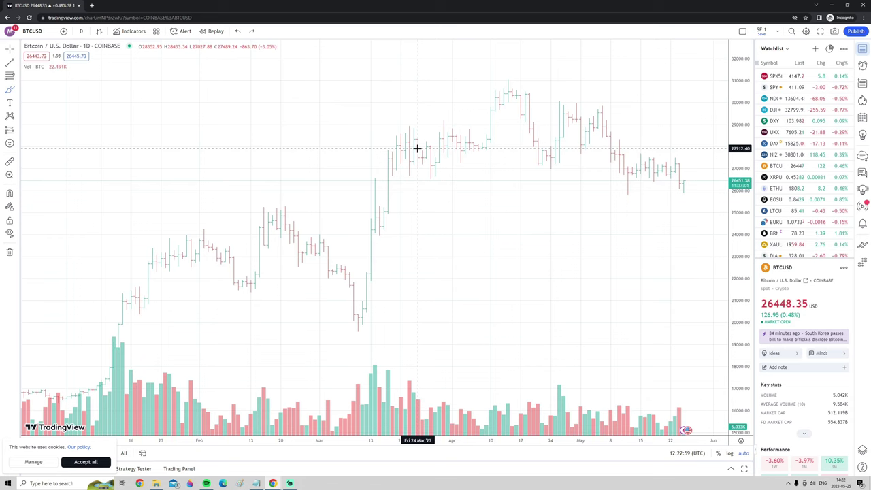
# Change the BTCUSD chart type from Bars to Candles
pyautogui.click(99, 31)
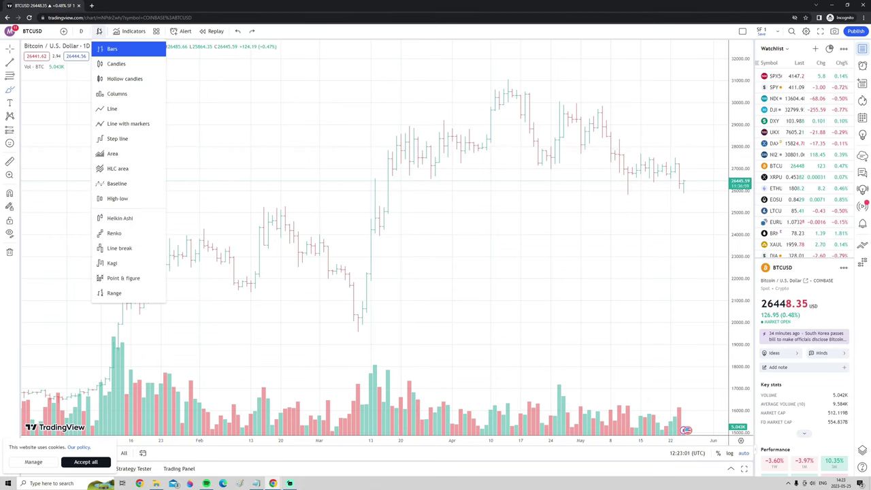
pyautogui.click(130, 64)
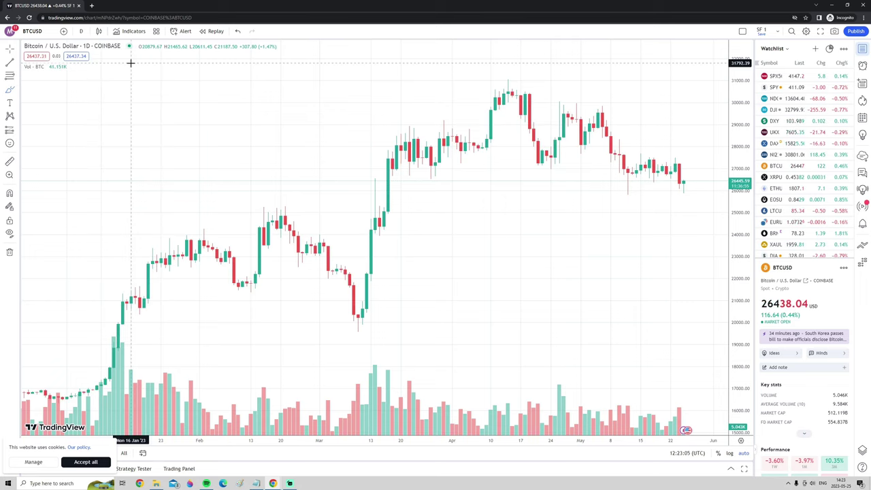
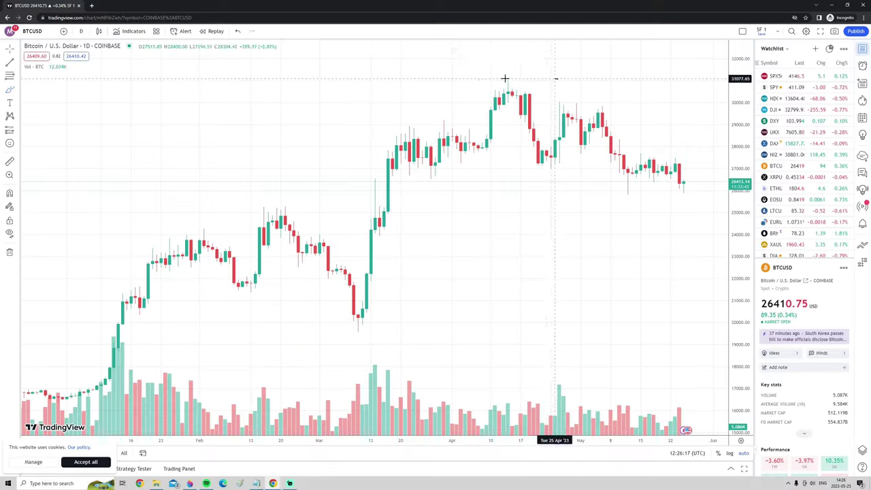
# Circle the February to May 2023 candles with freehand brush loops and undo each loop
pyautogui.moveTo(557, 78)
pyautogui.mouseDown()
pyautogui.moveTo(227, 231)
pyautogui.moveTo(632, 234)
pyautogui.moveTo(289, 137)
pyautogui.mouseUp()
pyautogui.moveTo(272, 188); pyautogui.dragTo(558, 270)
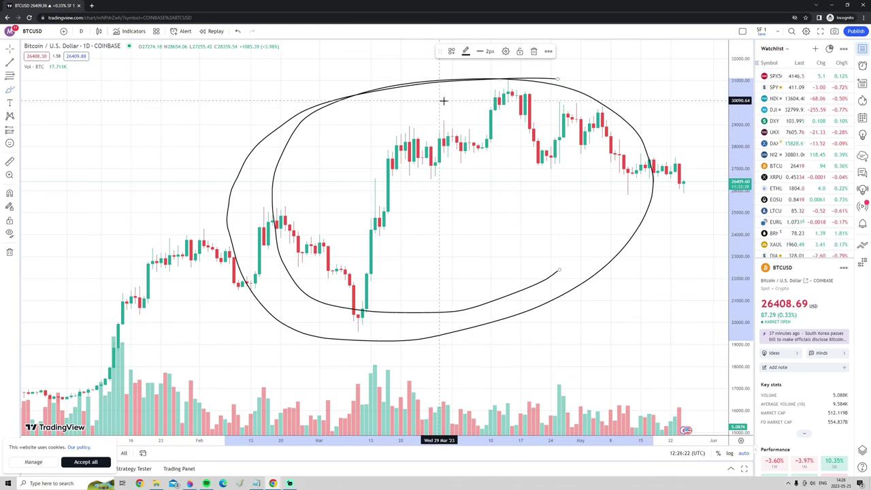
pyautogui.hotkey('ctrl', 'z')
pyautogui.moveTo(518, 80)
pyautogui.mouseDown()
pyautogui.moveTo(292, 89)
pyautogui.moveTo(245, 288)
pyautogui.moveTo(509, 323)
pyautogui.moveTo(651, 245)
pyautogui.moveTo(585, 102)
pyautogui.moveTo(262, 121)
pyautogui.moveTo(421, 293)
pyautogui.moveTo(589, 249)
pyautogui.mouseUp()
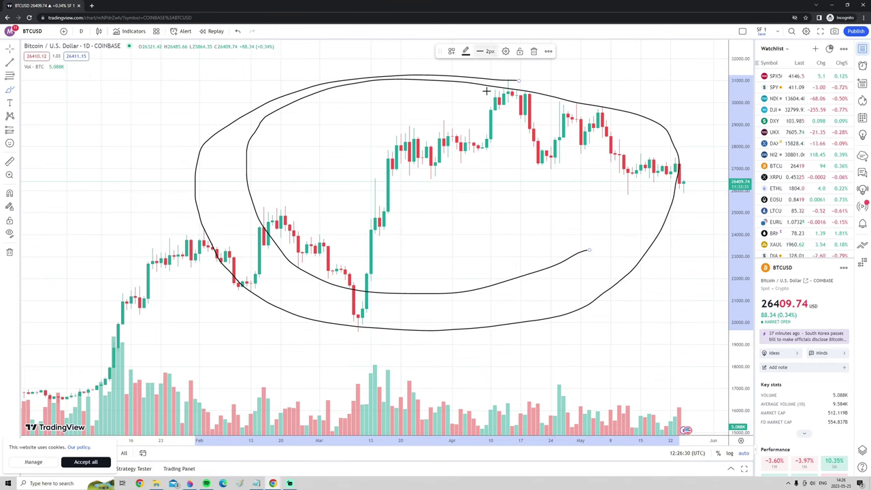
pyautogui.hotkey('ctrl', 'z')
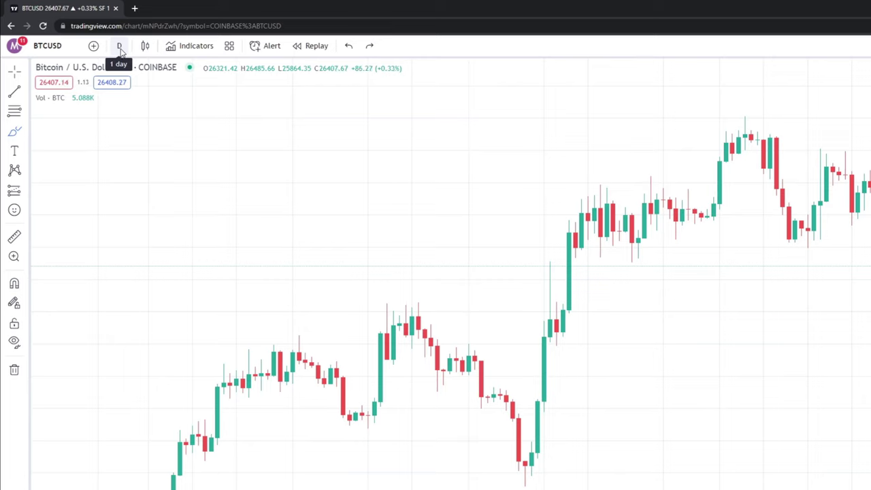
# Change the BTCUSD chart interval to 1 hour, and from there to 1 minute
pyautogui.click(119, 46)
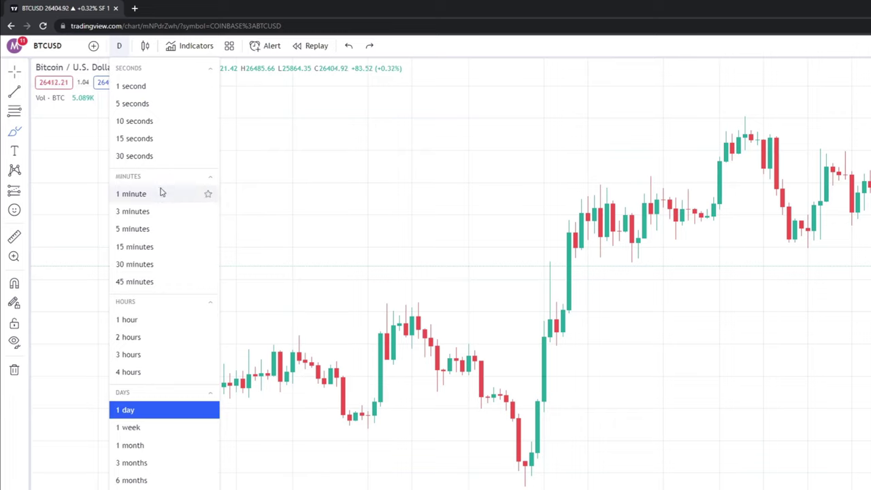
pyautogui.click(128, 320)
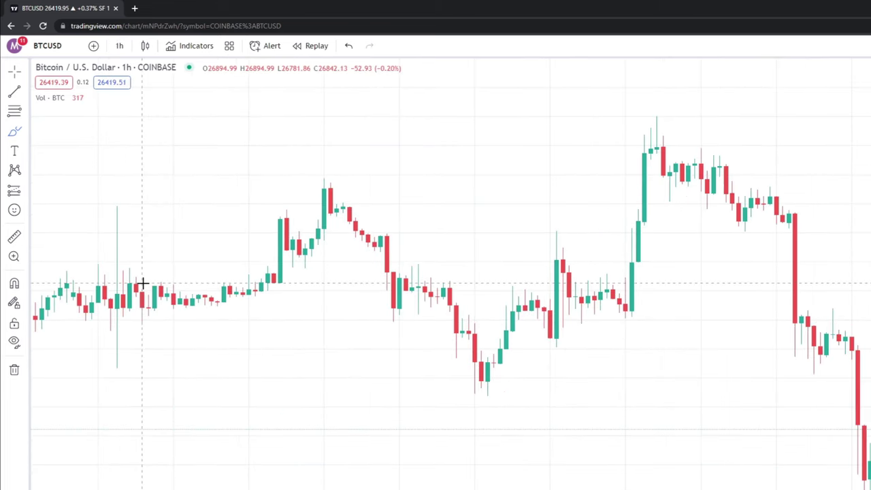
pyautogui.click(119, 46)
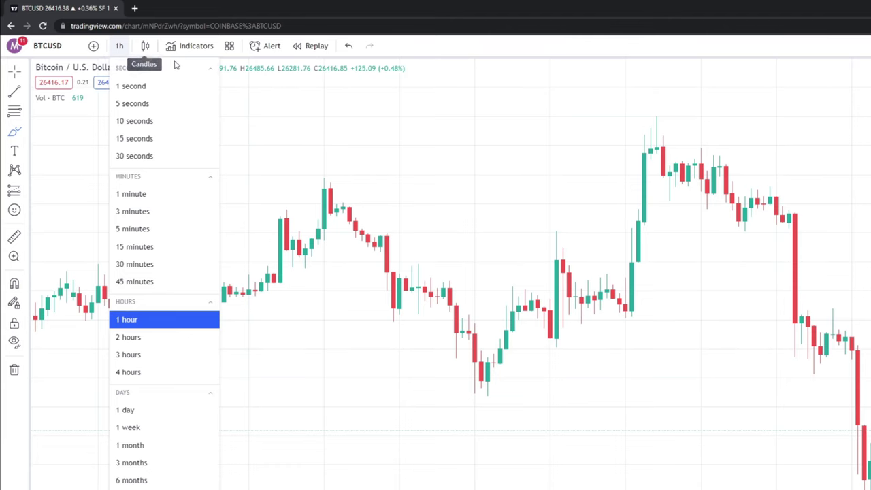
pyautogui.click(188, 196)
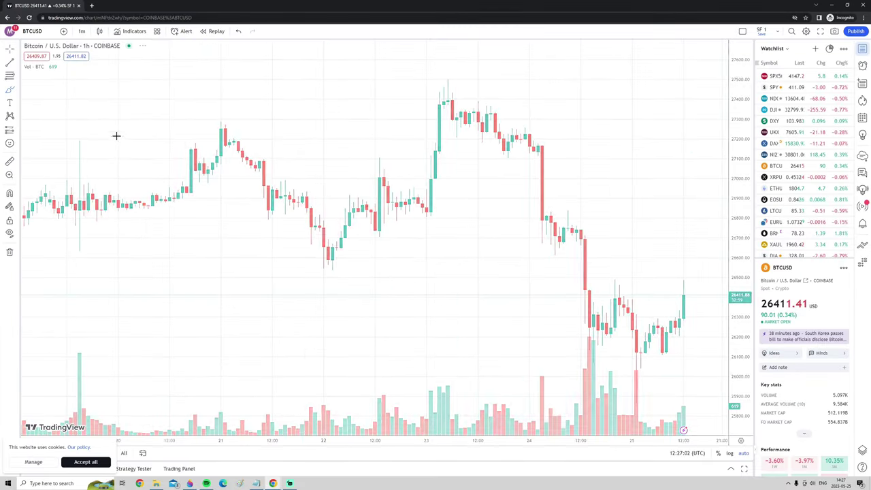
pyautogui.scroll(3, 478, 142)
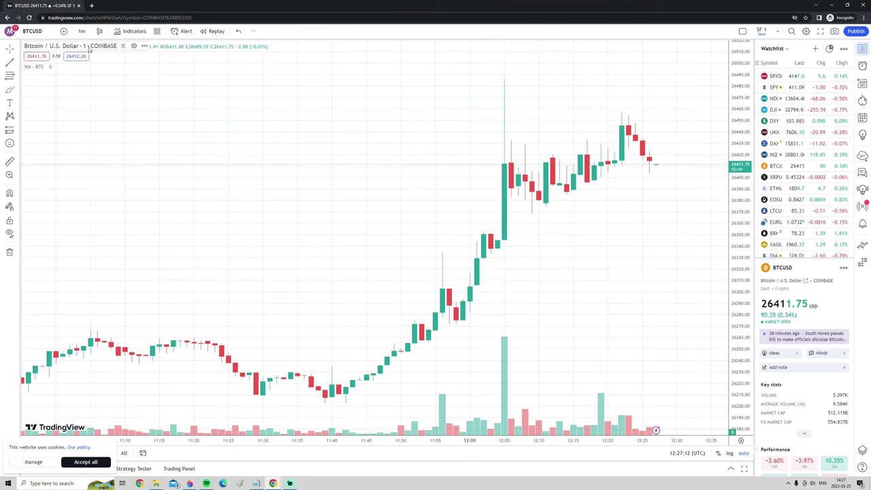
# Set the BTCUSD chart interval back to 1 day
pyautogui.click(83, 35)
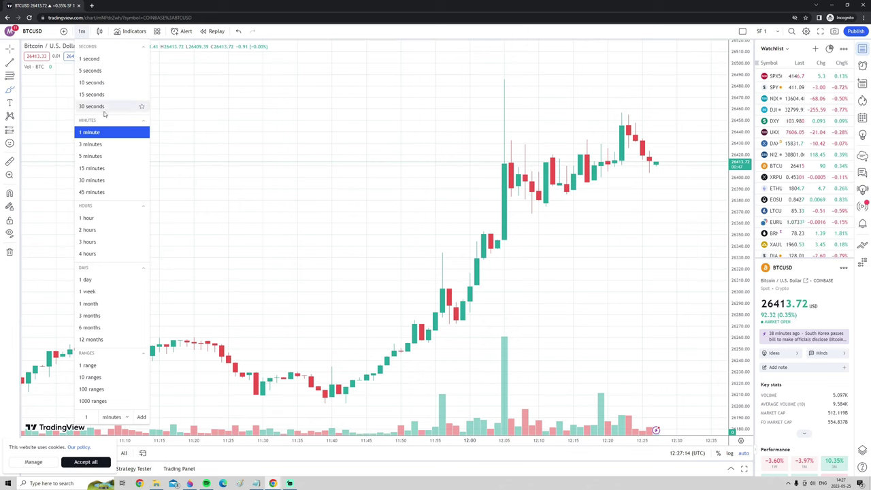
pyautogui.click(87, 280)
pyautogui.scroll(-2, 441, 256)
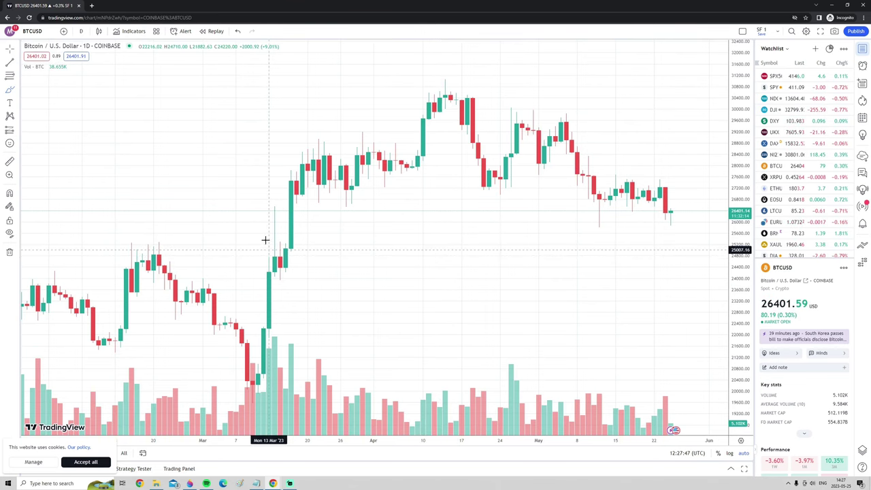
# Examine the daily BTCUSD price history by zooming the time range out to earlier years and back in to 2023
pyautogui.scroll(-3, 326, 269)
pyautogui.scroll(3, 338, 272)
pyautogui.scroll(-4, 350, 270)
pyautogui.scroll(3, 365, 270)
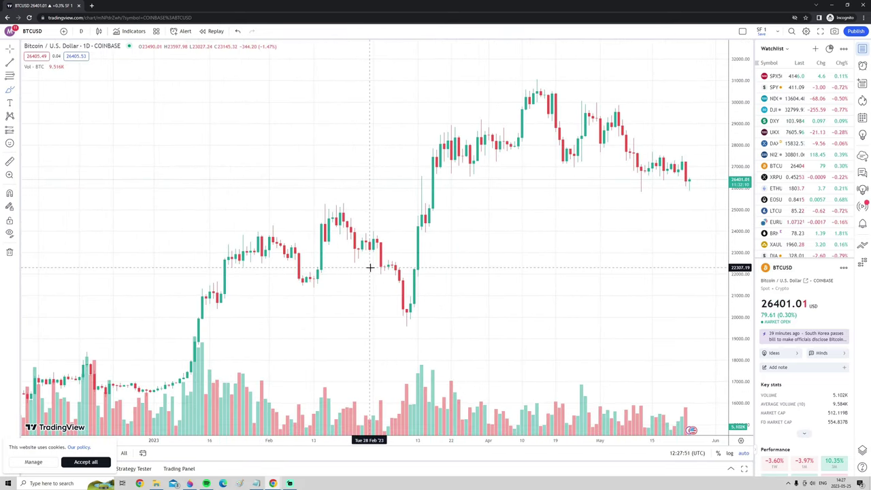
pyautogui.scroll(-3, 437, 235)
pyautogui.scroll(3, 443, 249)
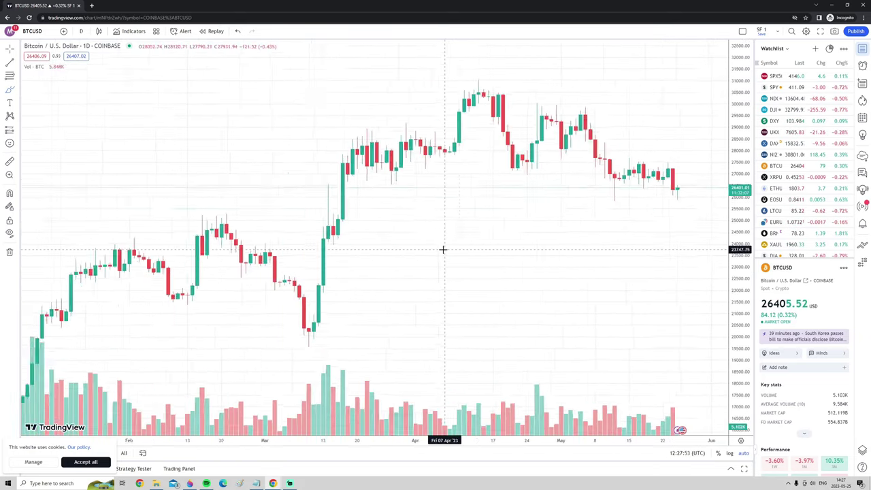
pyautogui.scroll(2, 445, 248)
pyautogui.scroll(-3, 445, 248)
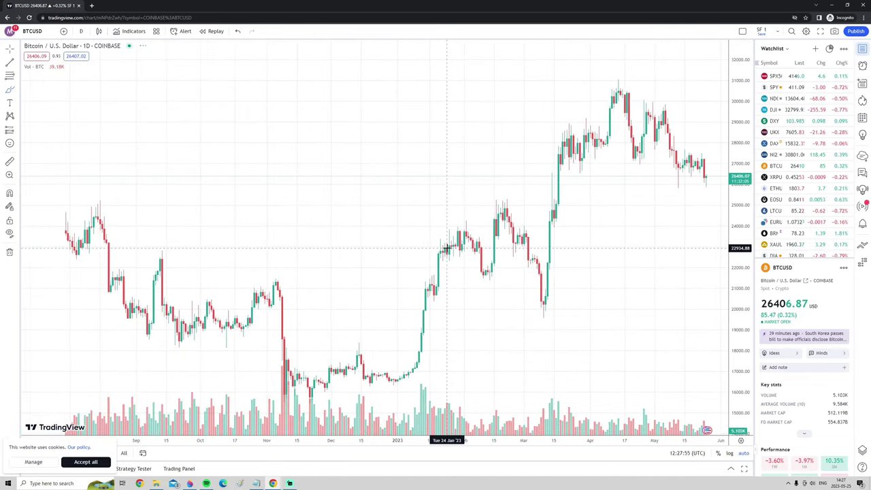
pyautogui.scroll(4, 447, 247)
pyautogui.scroll(-4, 447, 248)
pyautogui.scroll(2, 448, 248)
pyautogui.scroll(-3, 448, 248)
pyautogui.scroll(-2, 448, 248)
pyautogui.scroll(5, 448, 247)
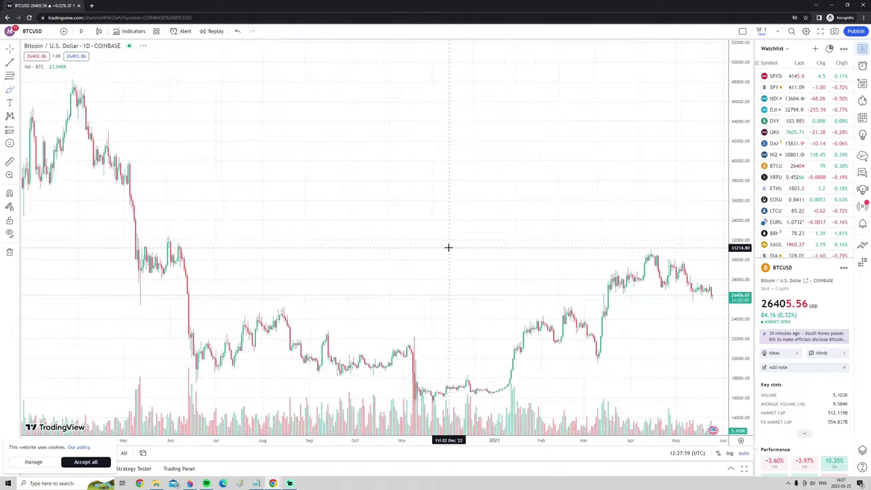
pyautogui.scroll(-2, 449, 248)
pyautogui.scroll(3, 450, 247)
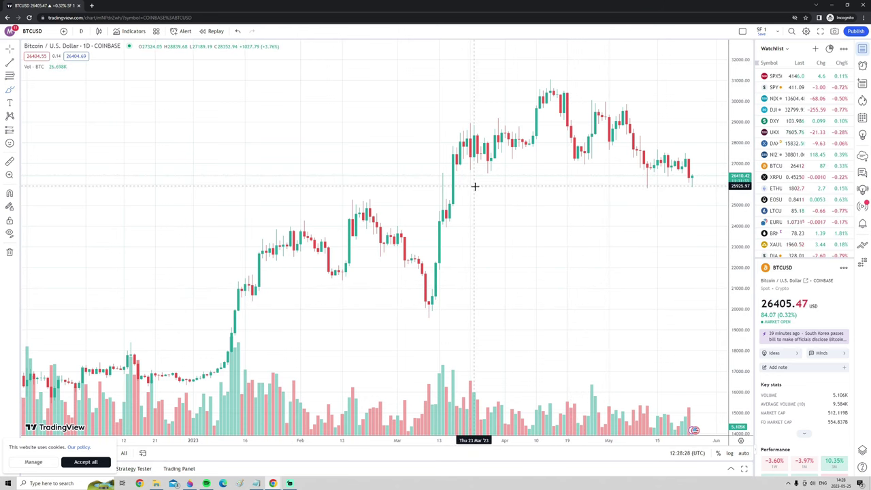
pyautogui.scroll(5, 467, 211)
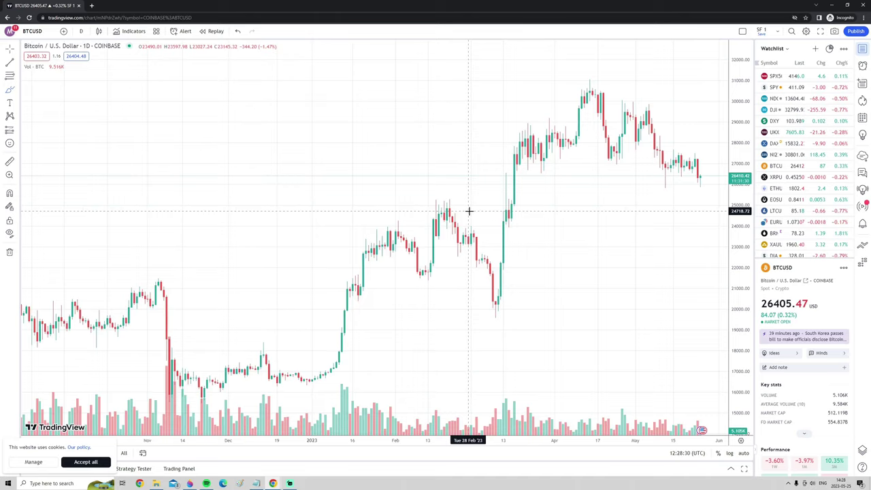
pyautogui.scroll(-8, 469, 211)
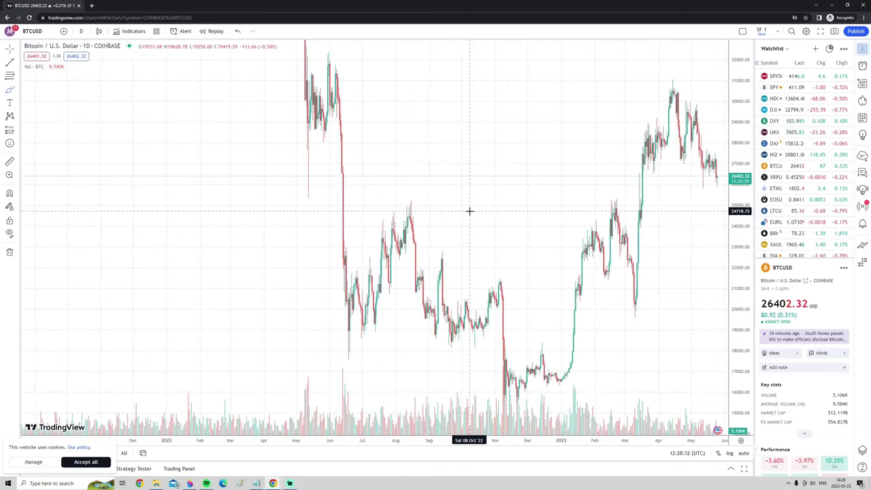
pyautogui.scroll(6, 470, 210)
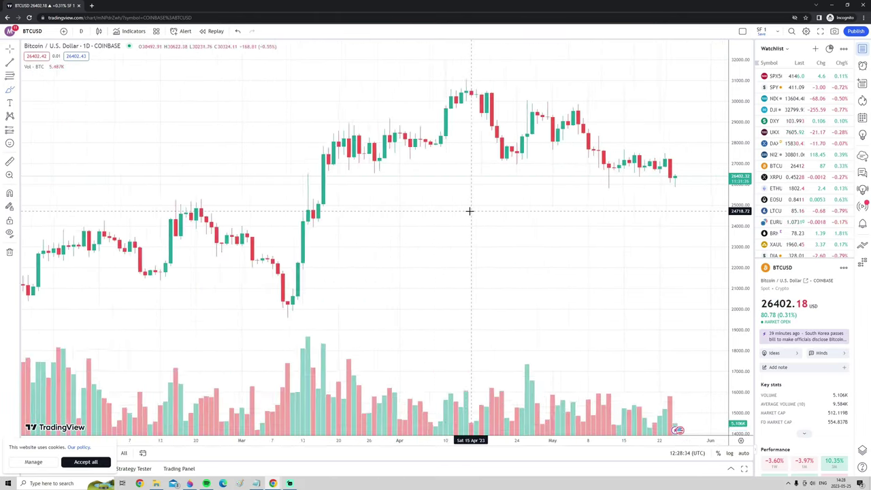
pyautogui.scroll(-8, 469, 211)
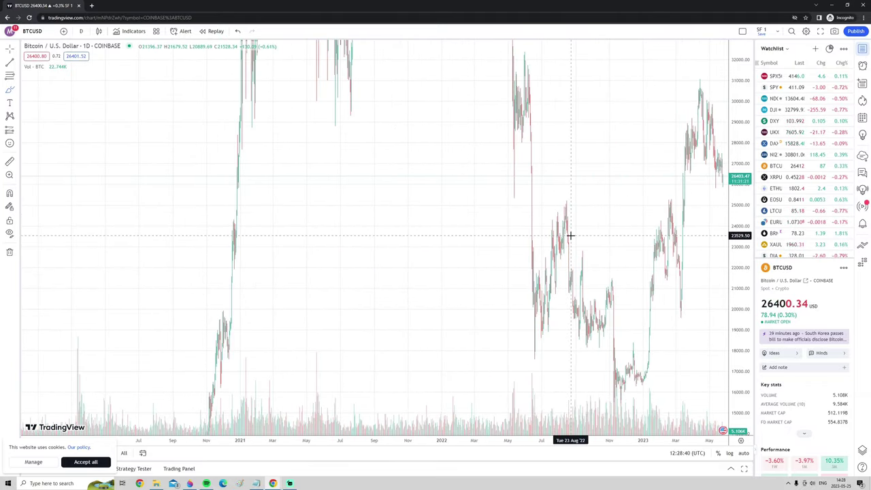
pyautogui.scroll(8, 569, 235)
pyautogui.scroll(3, 569, 236)
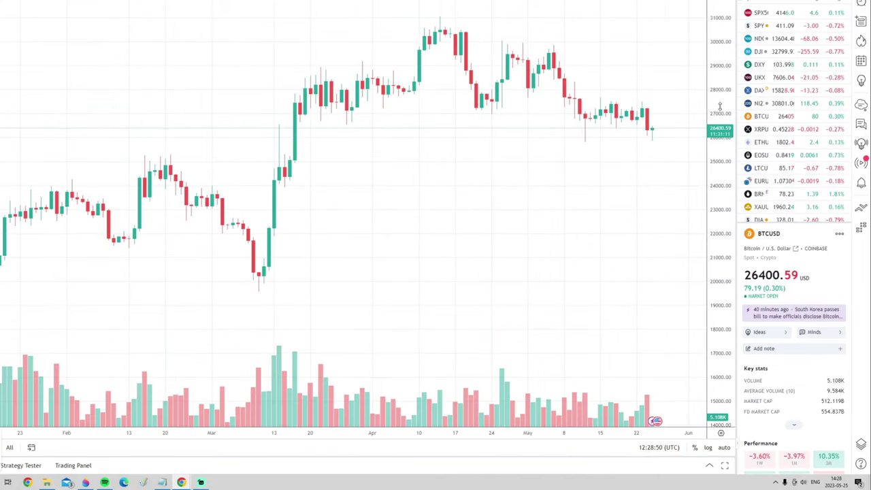
# Compress and stretch the chart's price scale, viewing the daily candles at different heights and time ranges
pyautogui.moveTo(720, 112); pyautogui.dragTo(719, 322)
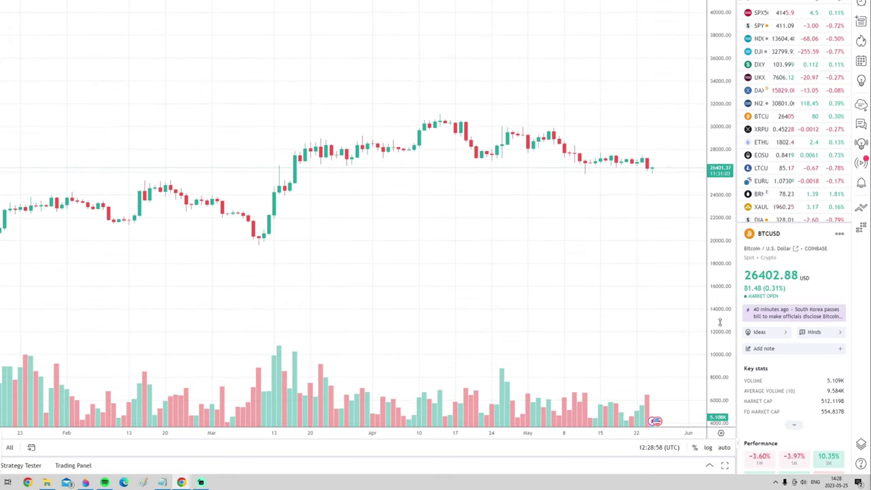
pyautogui.scroll(-3, 616, 242)
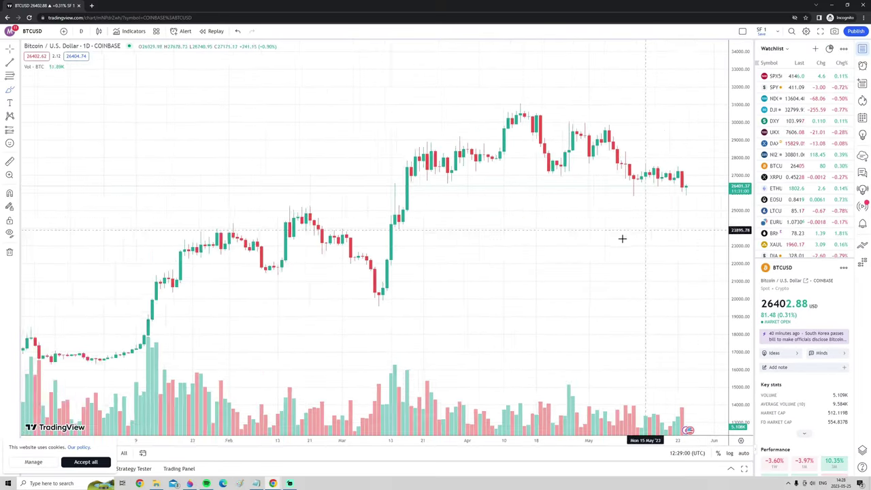
pyautogui.scroll(5, 614, 251)
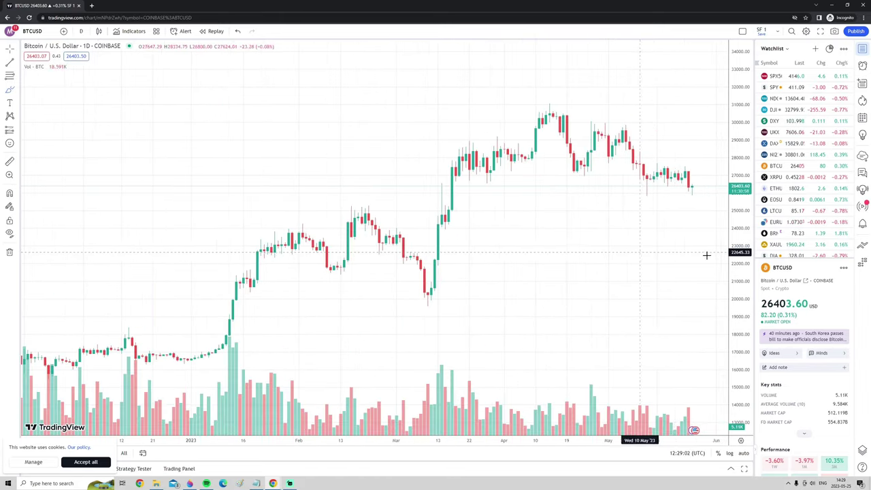
pyautogui.moveTo(732, 327); pyautogui.dragTo(733, 258)
pyautogui.scroll(-3, 517, 248)
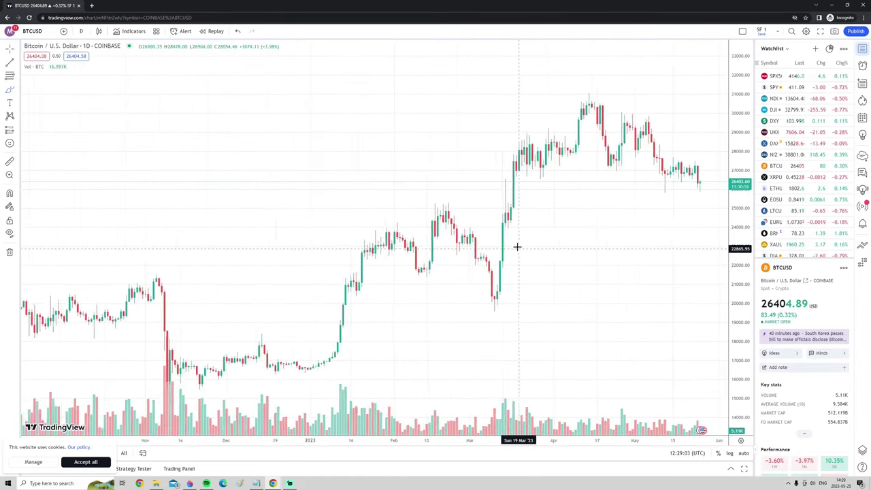
# Examine the daily BTCUSD candles at different time ranges and price scales, out to mid-2022 and back in to February–May 2023
pyautogui.scroll(3, 519, 251)
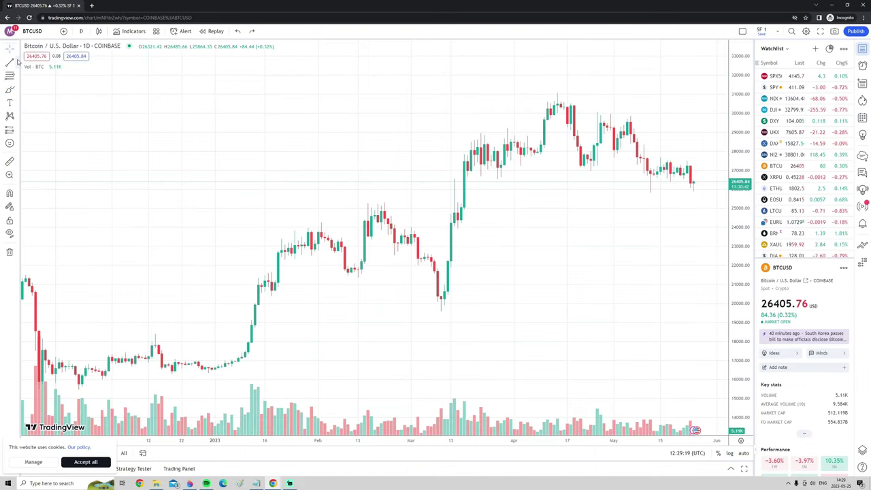
pyautogui.moveTo(366, 164); pyautogui.dragTo(345, 144)
pyautogui.scroll(3, 344, 144)
pyautogui.scroll(-4, 349, 145)
pyautogui.scroll(3, 354, 150)
pyautogui.moveTo(739, 199)
pyautogui.mouseDown()
pyautogui.moveTo(739, 272)
pyautogui.moveTo(739, 156)
pyautogui.moveTo(739, 286)
pyautogui.moveTo(740, 211)
pyautogui.mouseUp()
pyautogui.moveTo(422, 201); pyautogui.dragTo(587, 235)
pyautogui.moveTo(741, 194); pyautogui.dragTo(406, 212)
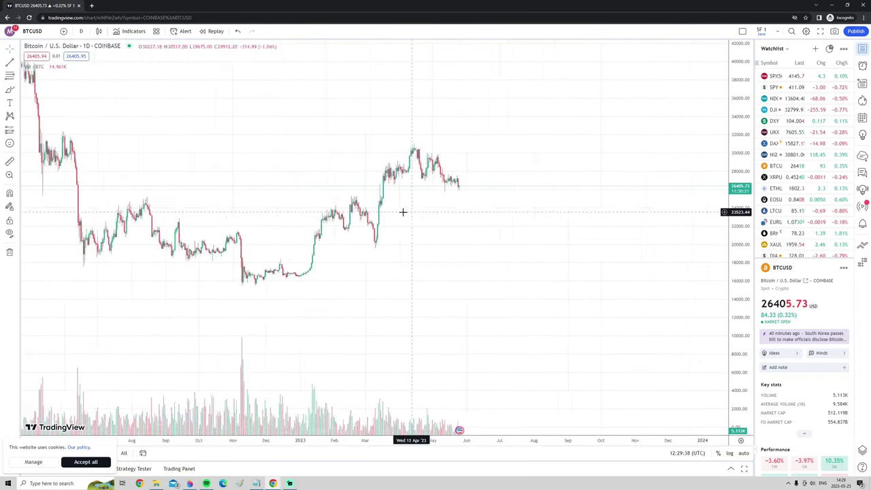
pyautogui.scroll(10, 407, 211)
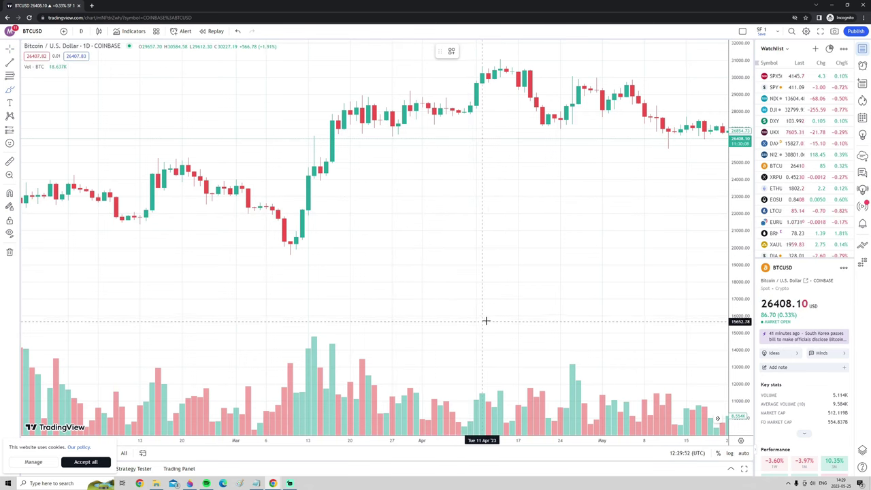
# Circle the volume bars with the brush, point arrows at the tall March bars, and undo the drawings
pyautogui.moveTo(541, 317)
pyautogui.mouseDown()
pyautogui.moveTo(301, 307)
pyautogui.moveTo(72, 350)
pyautogui.moveTo(160, 415)
pyautogui.moveTo(430, 428)
pyautogui.moveTo(643, 402)
pyautogui.moveTo(564, 342)
pyautogui.moveTo(477, 318)
pyautogui.mouseUp()
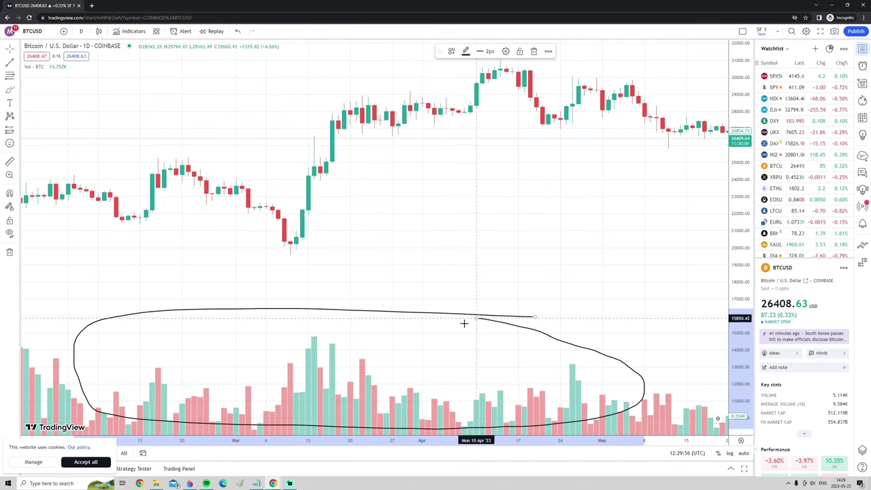
pyautogui.moveTo(311, 247)
pyautogui.mouseDown()
pyautogui.moveTo(311, 332)
pyautogui.moveTo(337, 299)
pyautogui.mouseUp()
pyautogui.moveTo(354, 249)
pyautogui.mouseDown()
pyautogui.moveTo(360, 354)
pyautogui.moveTo(379, 319)
pyautogui.mouseUp()
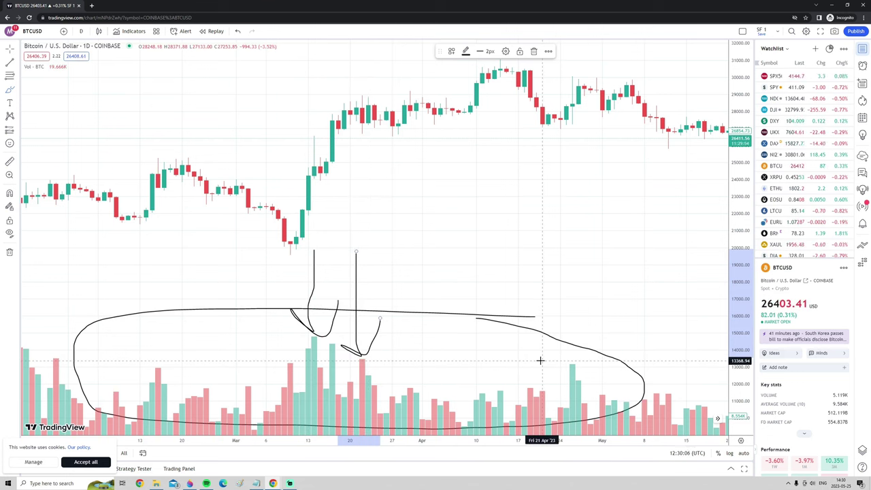
pyautogui.hotkey('ctrl', 'z')
pyautogui.hotkey('ctrl', 'z')
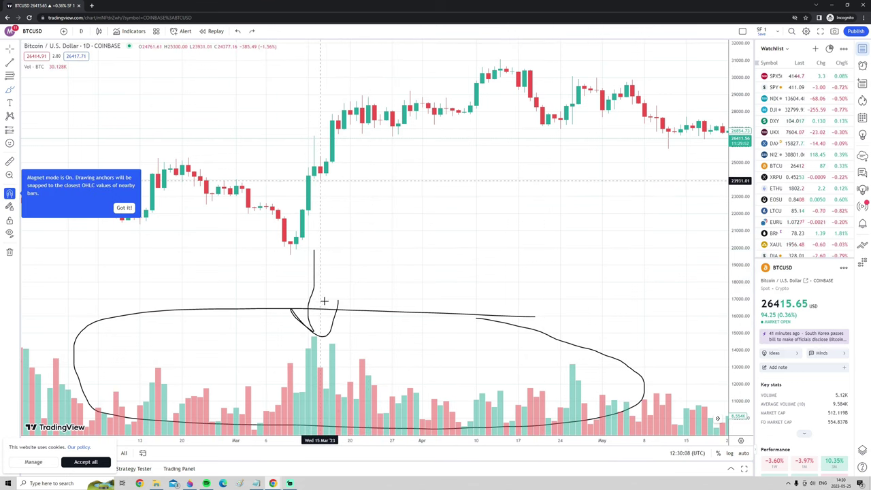
pyautogui.hotkey('ctrl', 'z')
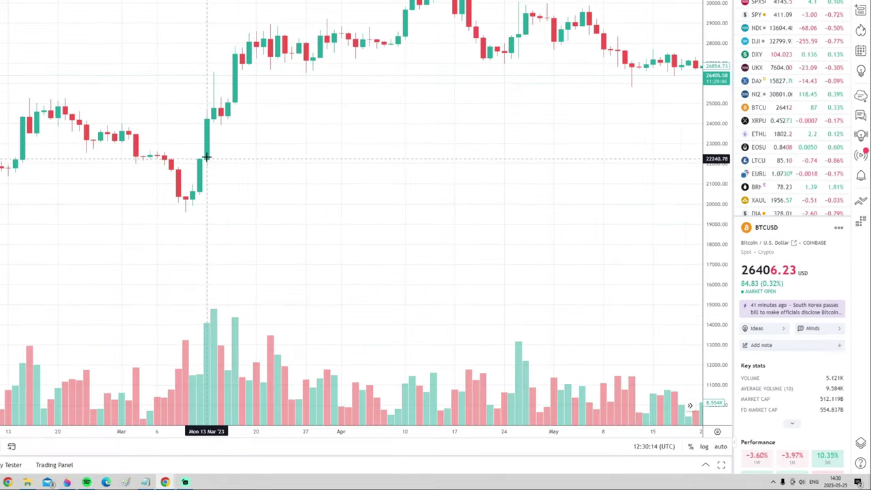
# Mark the mid-March rally candles with a brush-drawn box and arrow, and link them to the tallest volume bar with an arrow and horizontal line
pyautogui.moveTo(197, 107)
pyautogui.mouseDown()
pyautogui.moveTo(218, 171)
pyautogui.moveTo(208, 113)
pyautogui.mouseUp()
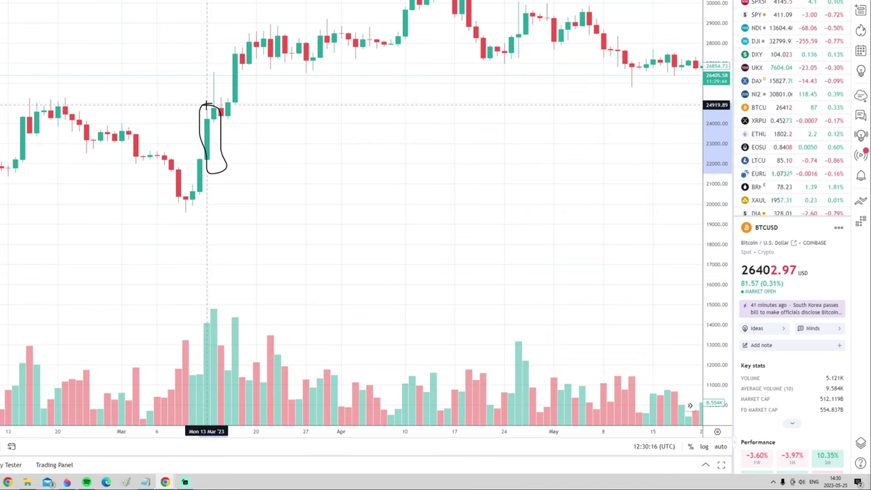
pyautogui.hotkey('ctrl', 'z')
pyautogui.moveTo(209, 193)
pyautogui.mouseDown()
pyautogui.moveTo(212, 302)
pyautogui.moveTo(248, 254)
pyautogui.mouseUp()
pyautogui.moveTo(202, 308); pyautogui.dragTo(559, 305)
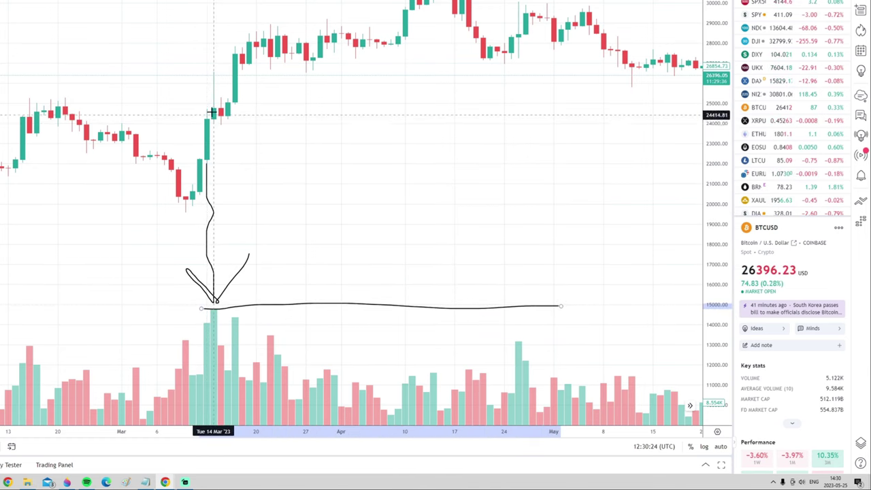
pyautogui.moveTo(212, 111)
pyautogui.mouseDown()
pyautogui.moveTo(194, 111)
pyautogui.moveTo(195, 165)
pyautogui.moveTo(219, 146)
pyautogui.moveTo(217, 110)
pyautogui.mouseUp()
pyautogui.moveTo(432, 138); pyautogui.dragTo(250, 137)
pyautogui.moveTo(250, 122); pyautogui.dragTo(327, 161)
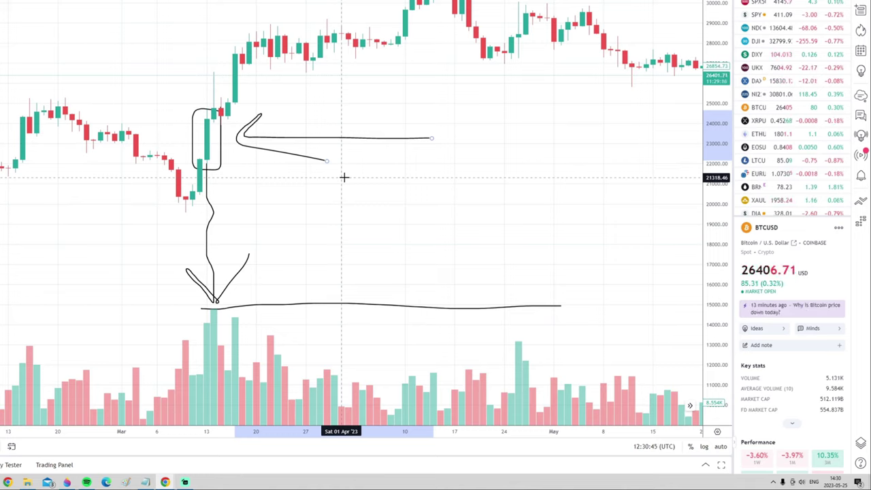
pyautogui.moveTo(223, 277); pyautogui.dragTo(151, 307)
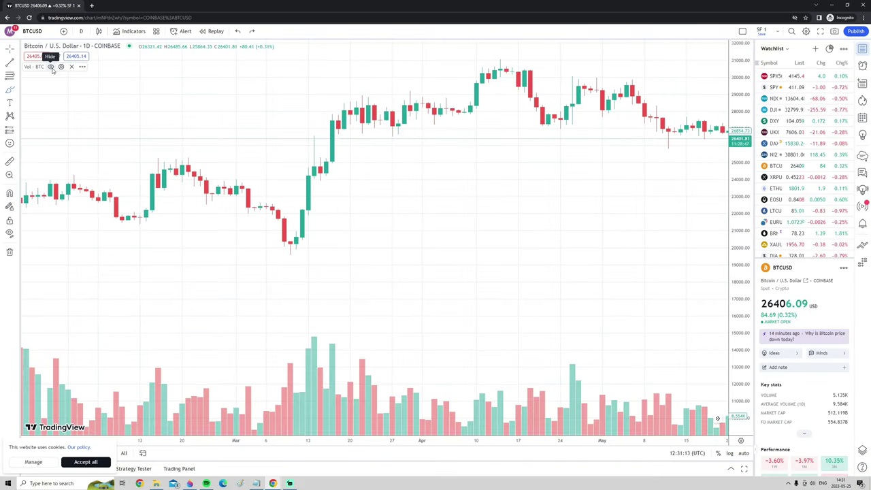
# Hide the volume indicator on the BTCUSD chart and show it again
pyautogui.click(51, 67)
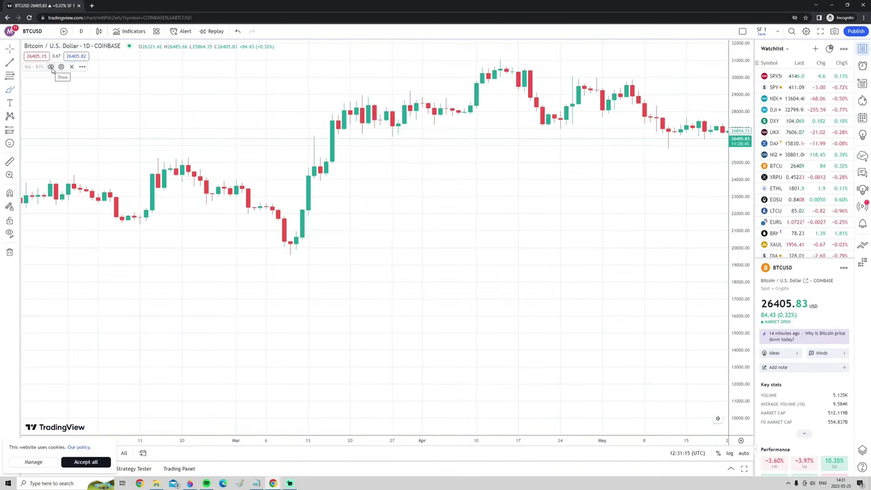
pyautogui.click(51, 67)
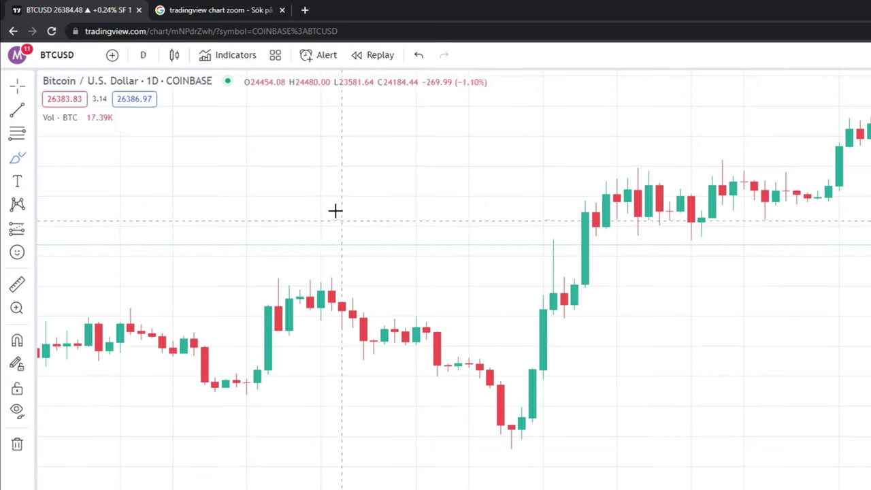
# Search the indicators for RSI, add Relative Strength Index to the BTCUSD chart, and highlight its pane with a brush stroke
pyautogui.click(236, 58)
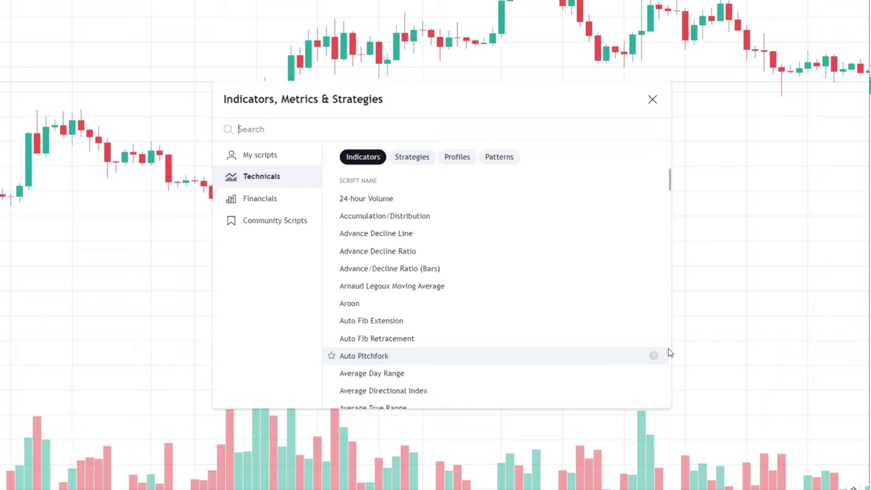
pyautogui.write('RSI')
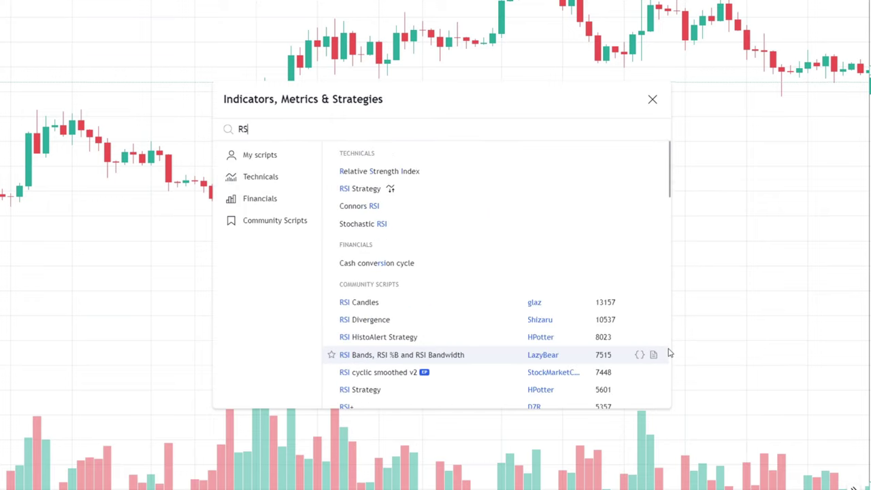
pyautogui.press('BackSpace')
pyautogui.press('BackSpace')
pyautogui.write('RS')
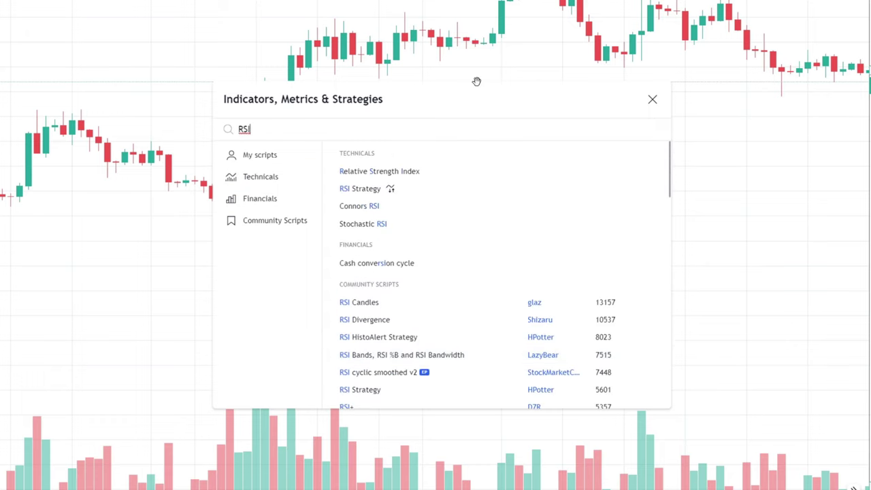
pyautogui.scroll(-10, 401, 342)
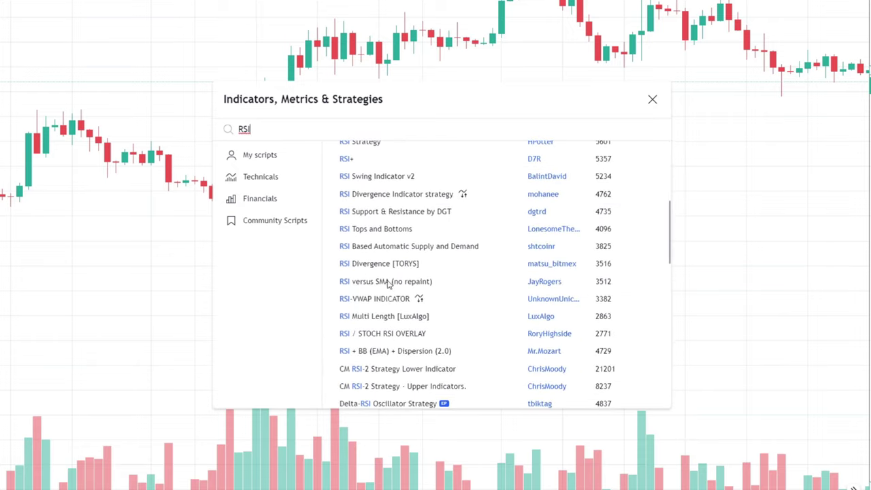
pyautogui.scroll(10, 401, 275)
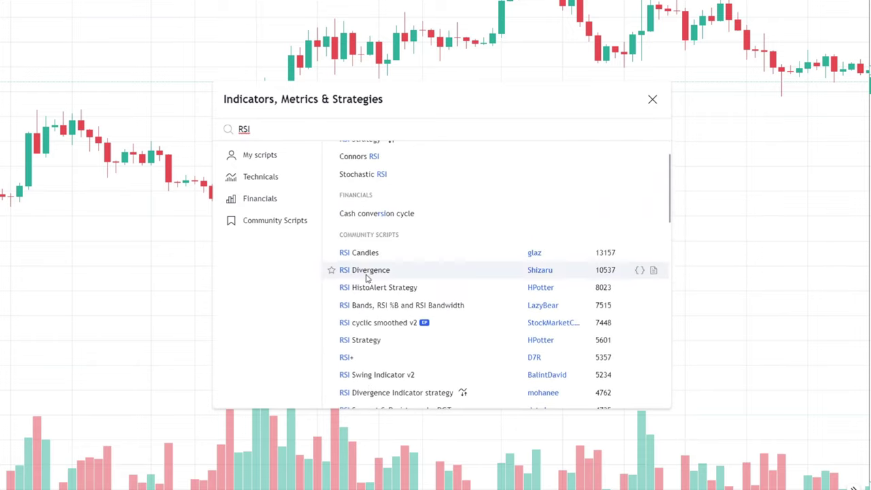
pyautogui.scroll(2, 377, 278)
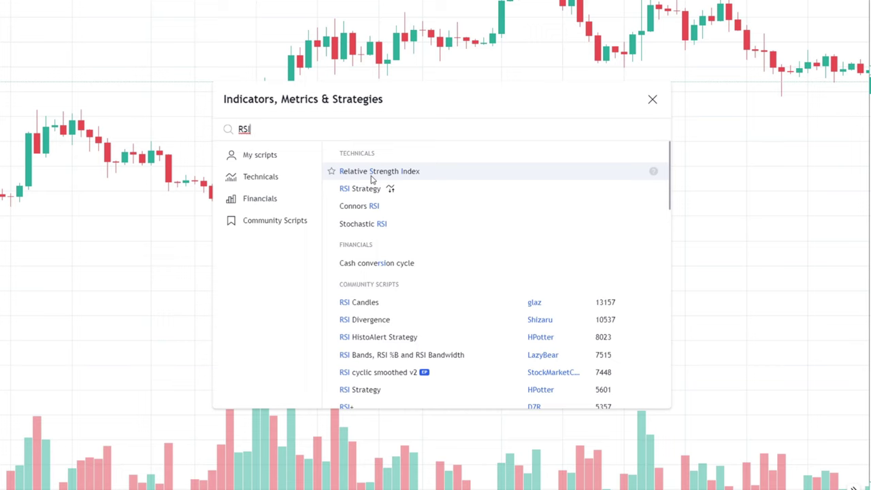
pyautogui.click(414, 174)
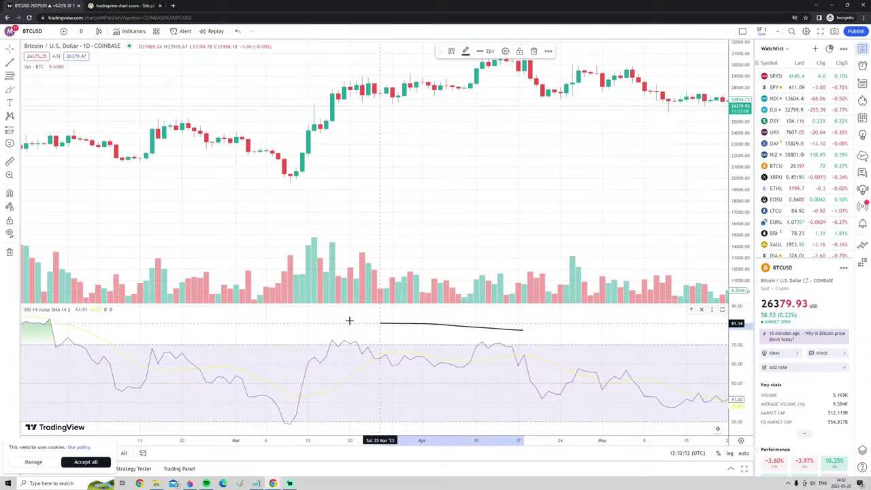
pyautogui.moveTo(349, 317)
pyautogui.mouseDown()
pyautogui.moveTo(160, 393)
pyautogui.moveTo(346, 424)
pyautogui.moveTo(511, 421)
pyautogui.moveTo(590, 369)
pyautogui.moveTo(452, 331)
pyautogui.moveTo(249, 331)
pyautogui.moveTo(264, 417)
pyautogui.moveTo(583, 382)
pyautogui.moveTo(410, 322)
pyautogui.mouseUp()
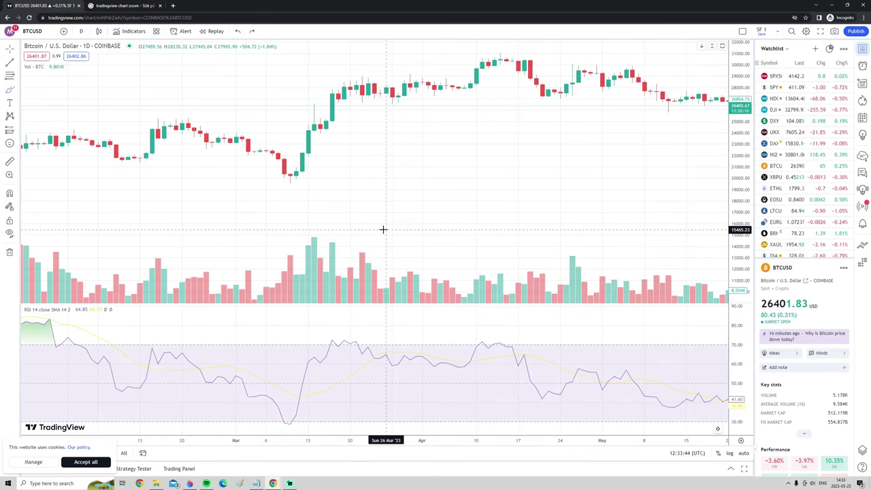
# Search the indicators for MACD and add Moving Average Convergence Divergence to the BTCUSD chart
pyautogui.click(128, 31)
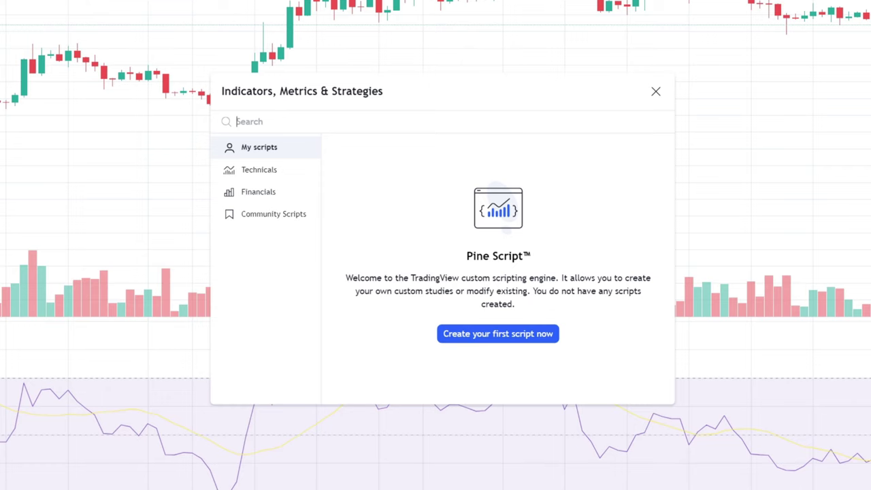
pyautogui.write('MACD')
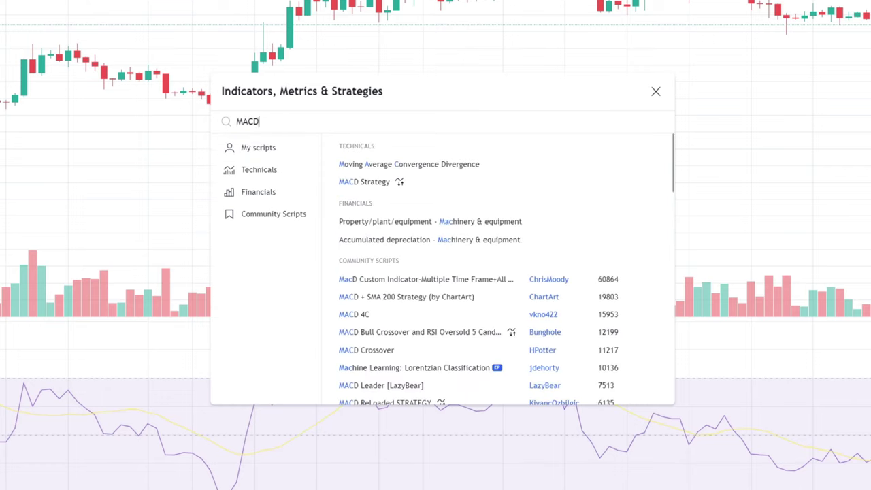
pyautogui.press('BackSpace')
pyautogui.press('BackSpace')
pyautogui.press('BackSpace')
pyautogui.press('BackSpace')
pyautogui.write('MACD')
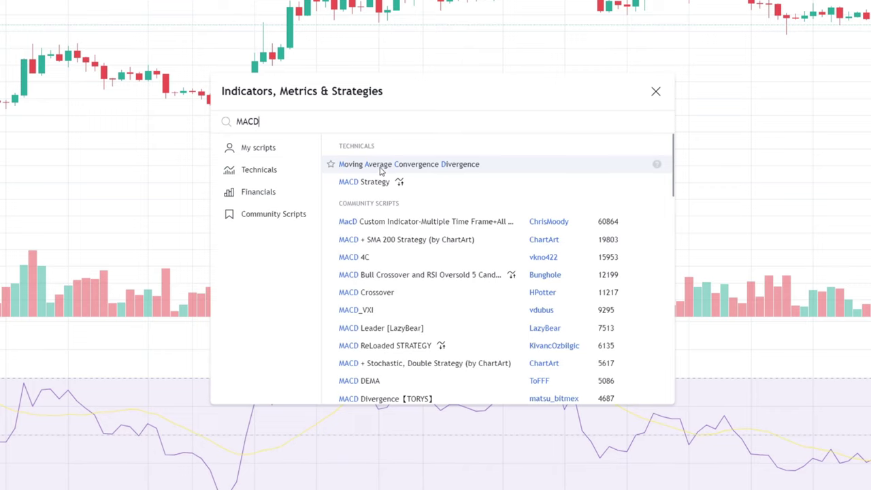
pyautogui.click(429, 167)
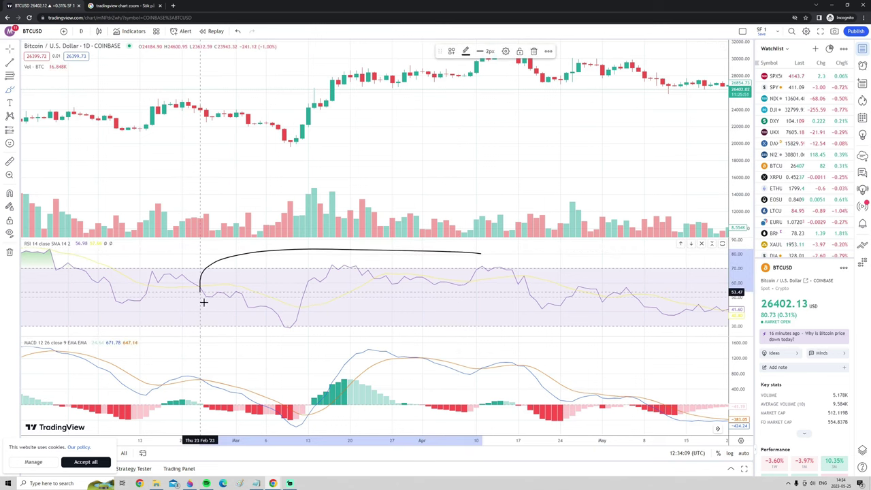
# Circle the RSI and MACD curves with the brush and undo both drawings
pyautogui.moveTo(203, 301)
pyautogui.mouseDown()
pyautogui.moveTo(543, 301)
pyautogui.moveTo(383, 271)
pyautogui.mouseUp()
pyautogui.moveTo(483, 354)
pyautogui.mouseDown()
pyautogui.moveTo(157, 396)
pyautogui.moveTo(610, 388)
pyautogui.moveTo(283, 356)
pyautogui.mouseUp()
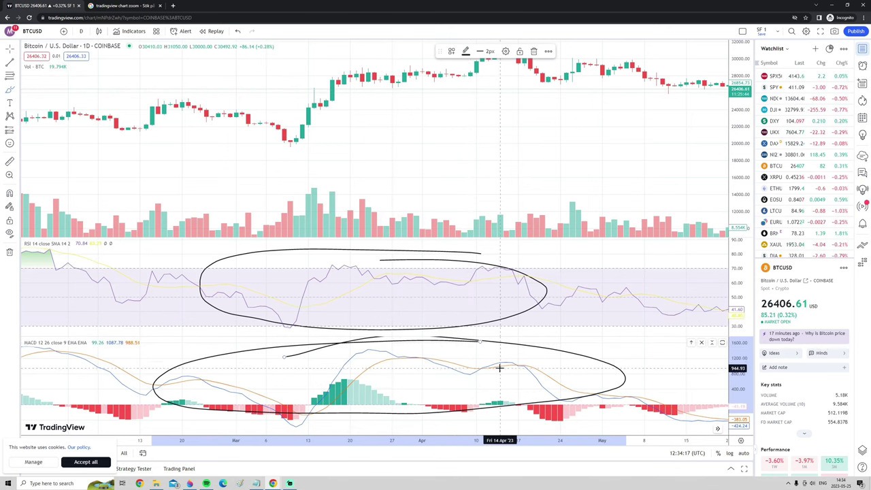
pyautogui.hotkey('ctrl', 'z')
pyautogui.hotkey('ctrl', 'z')
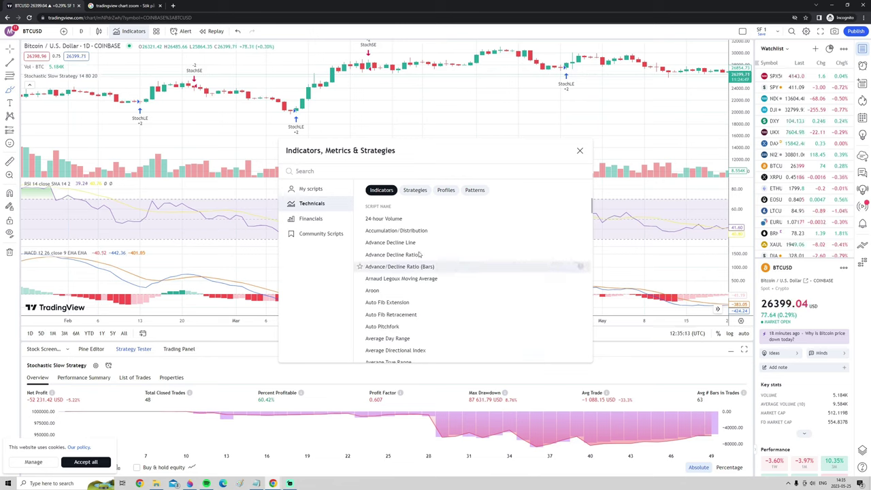
# Search the indicators for "candlestic" and add *All Candlestick Patterns* to the BTCUSD chart
pyautogui.write('candlestic')
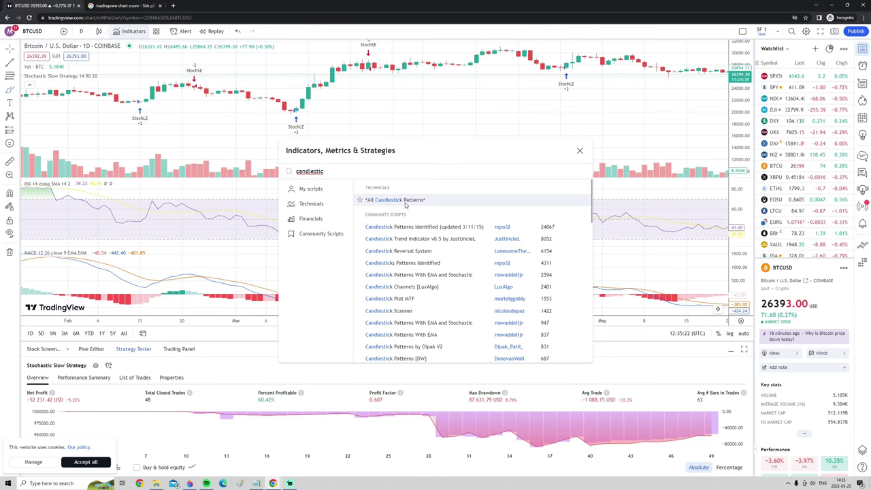
pyautogui.click(405, 201)
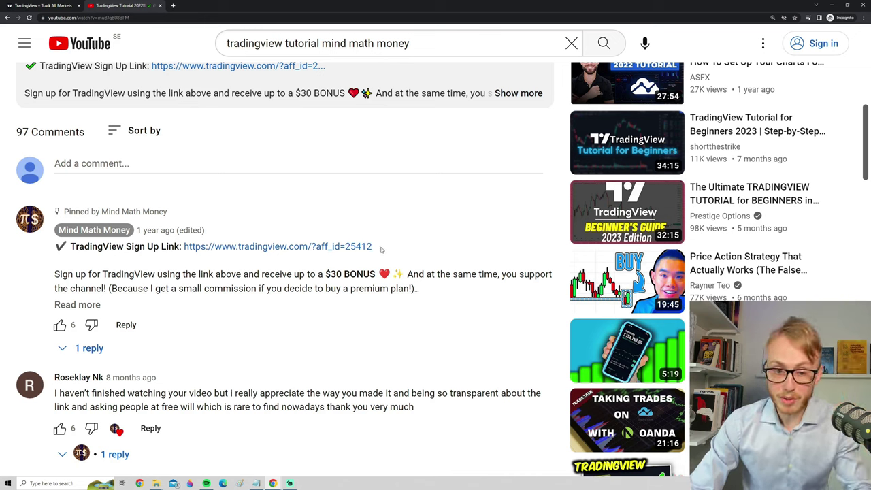
# Highlight the TradingView Sign Up Link line in the pinned comment on the YouTube tutorial page
pyautogui.moveTo(379, 250); pyautogui.dragTo(57, 248)
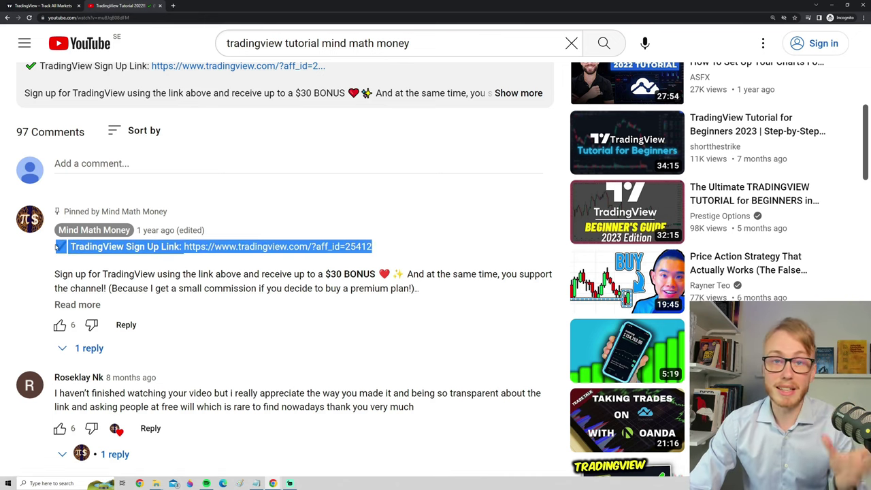